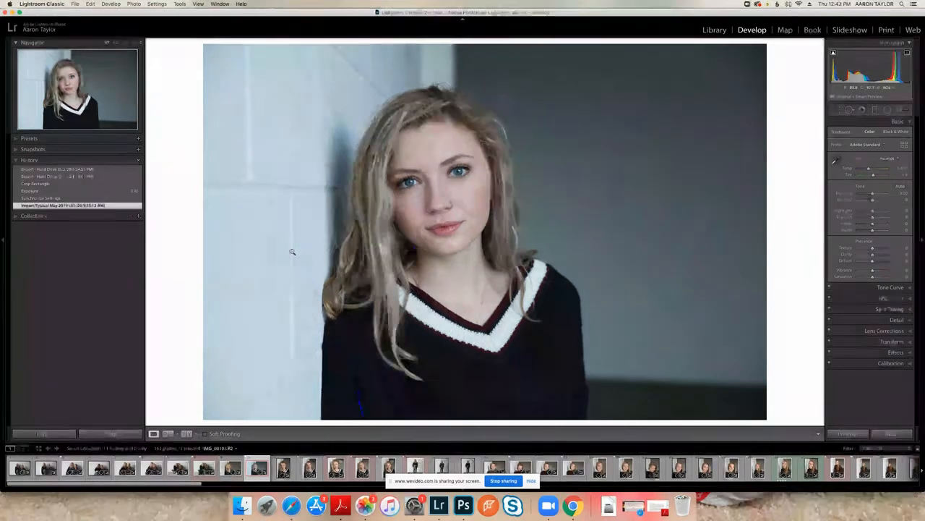
Apply the portrait's edit history states Synchronize Settings, Exposure and Crop Rectangle one after another, ending on Crop Rectangle.
left_click(867, 287)
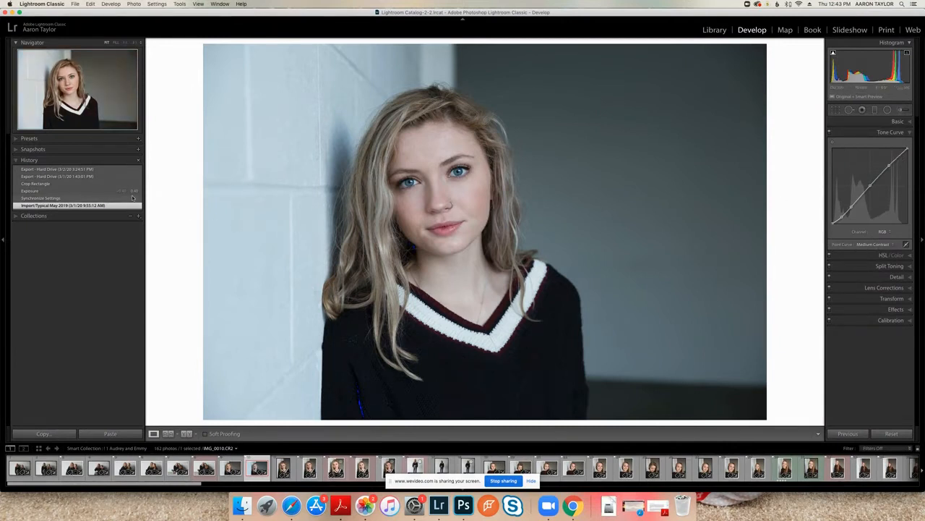
key("super+1")
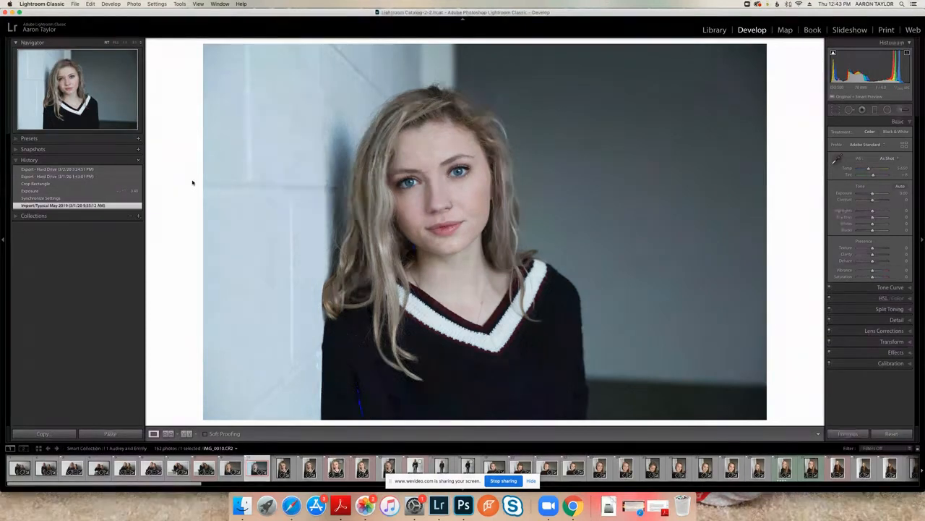
left_click(99, 198)
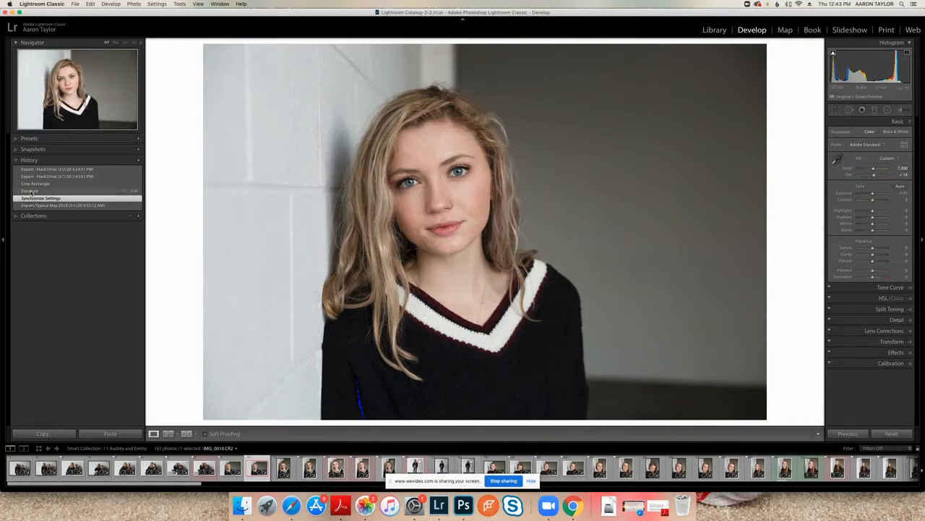
left_click(32, 191)
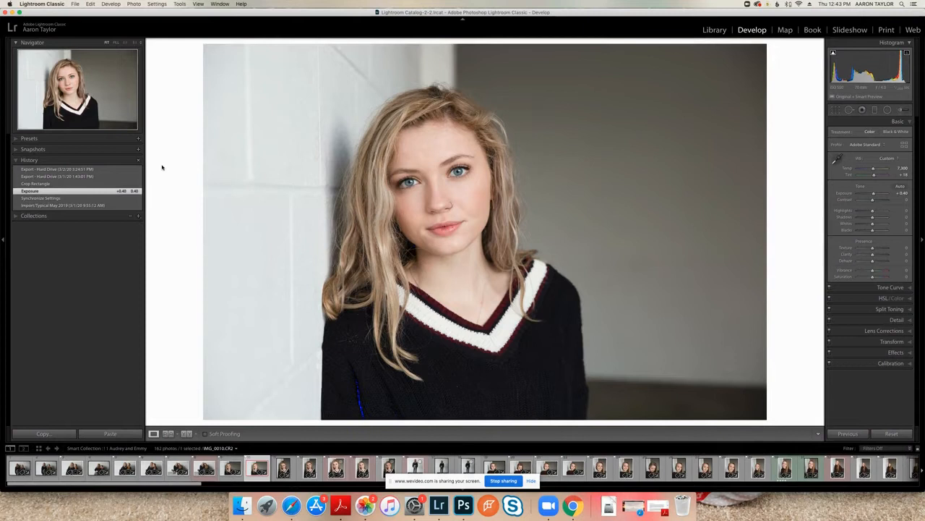
left_click(135, 184)
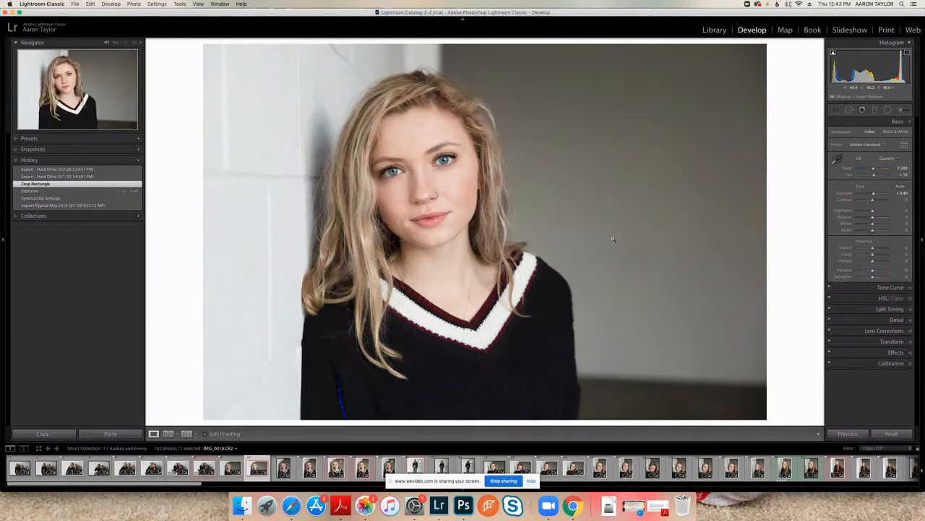
Send the cropped portrait from Lightroom to Adobe Photoshop 2020 for editing.
right_click(526, 209)
mouse_move(596, 270)
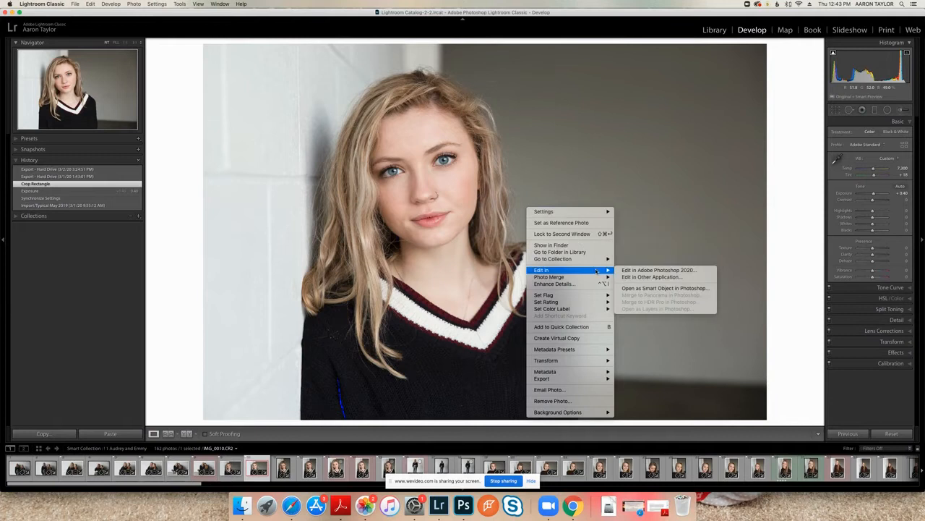
left_click(646, 270)
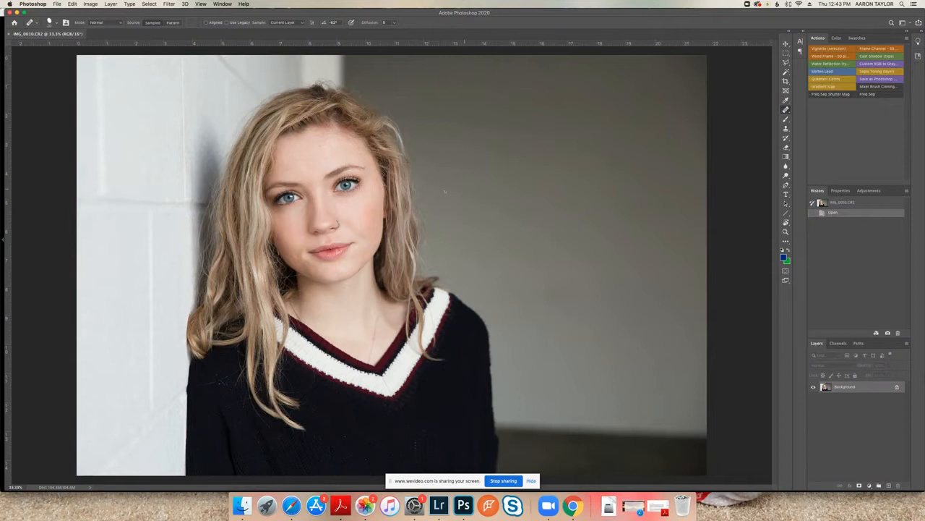
Remove the small blemishes on the left and middle of the woman's forehead with the Healing Brush.
right_click(786, 109)
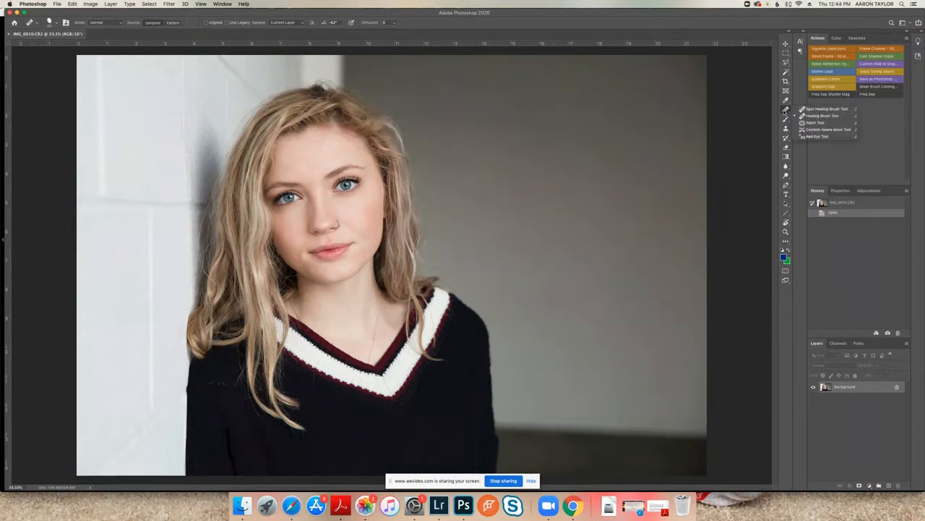
left_click(331, 175)
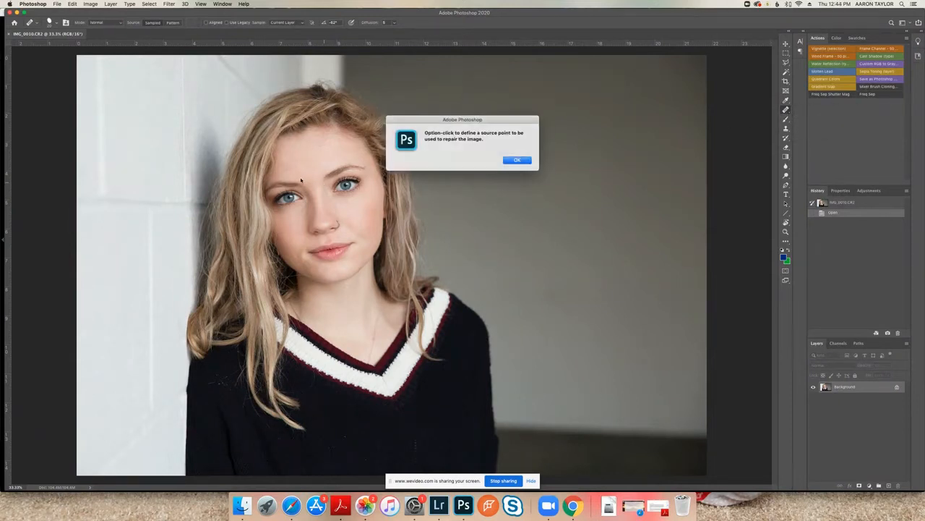
left_click(518, 159)
key("super+plus")
key("super+plus")
key("super+plus")
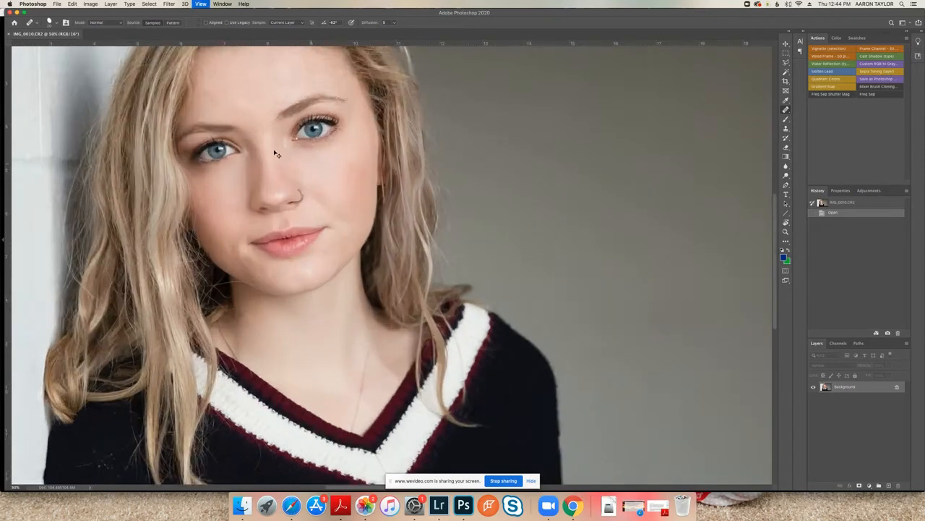
left_click_drag(171, 141, 355, 386)
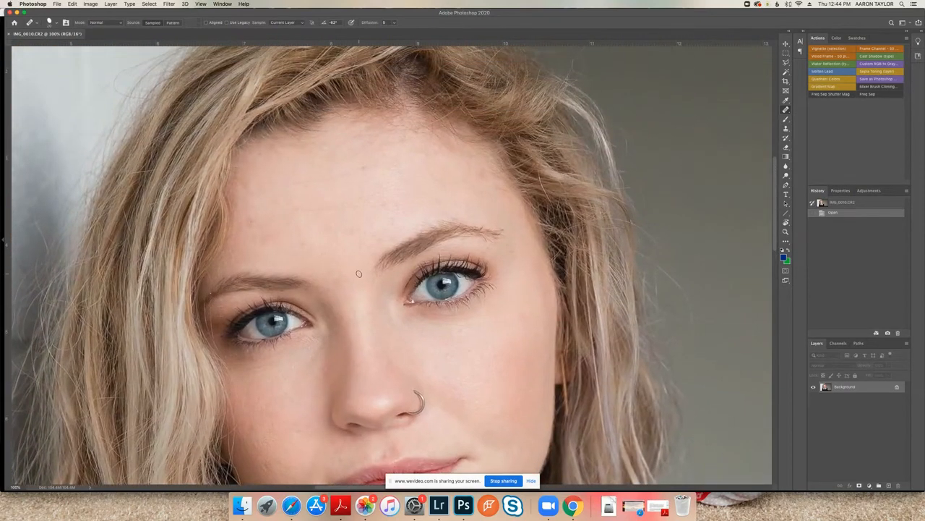
left_click(299, 183)
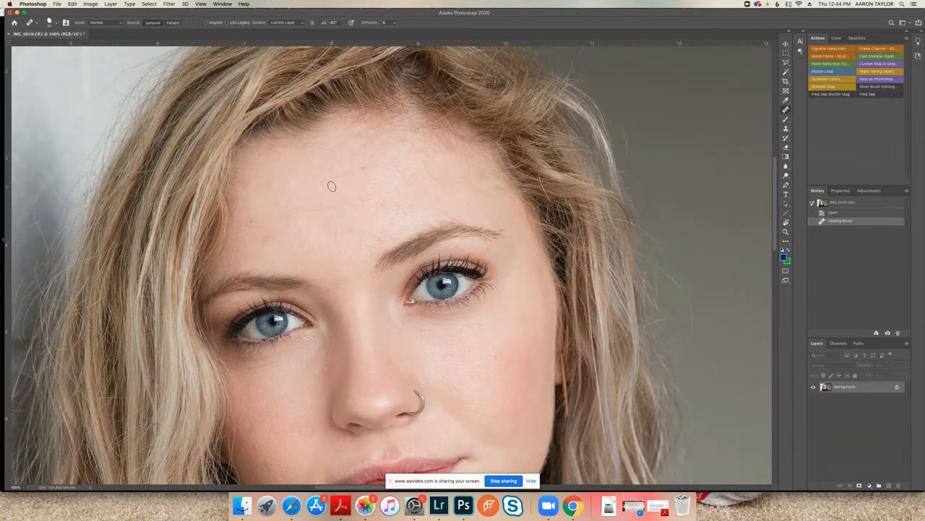
left_click(369, 171)
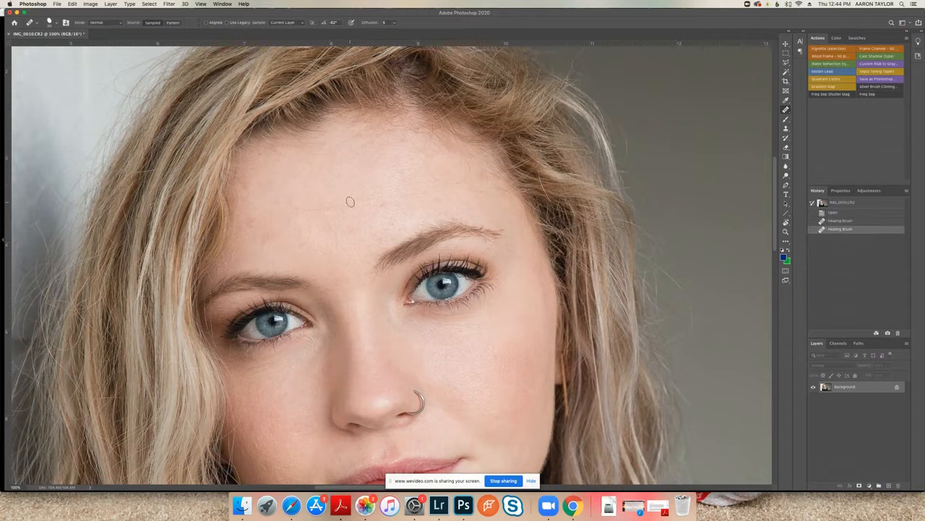
left_click(292, 205)
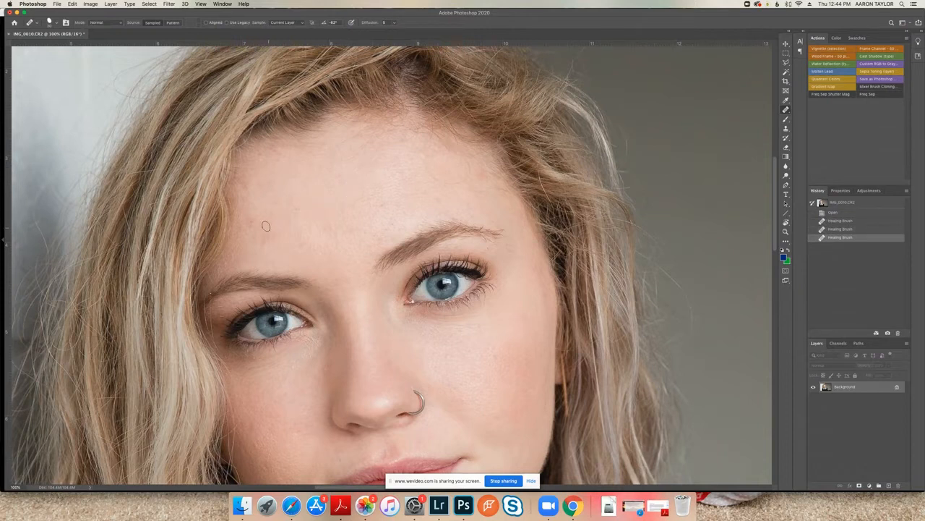
left_click(254, 221)
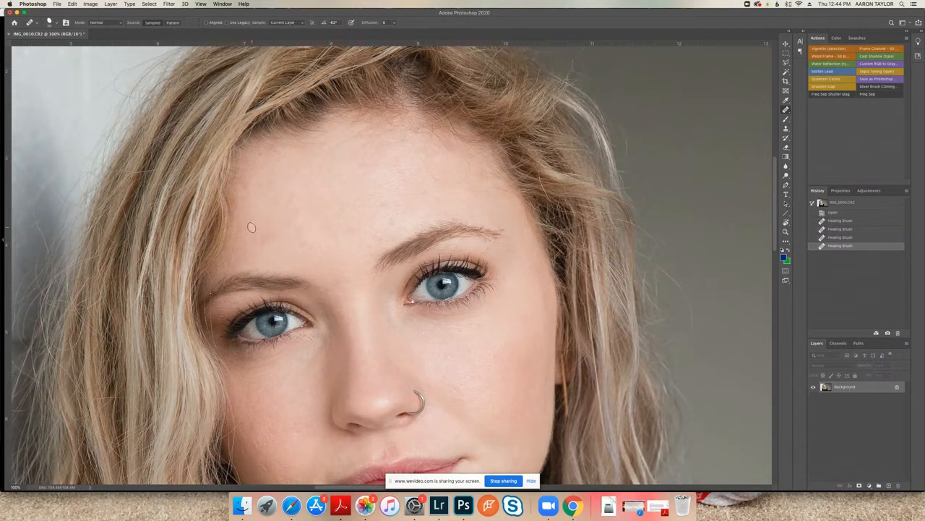
left_click(258, 223)
left_click(279, 240)
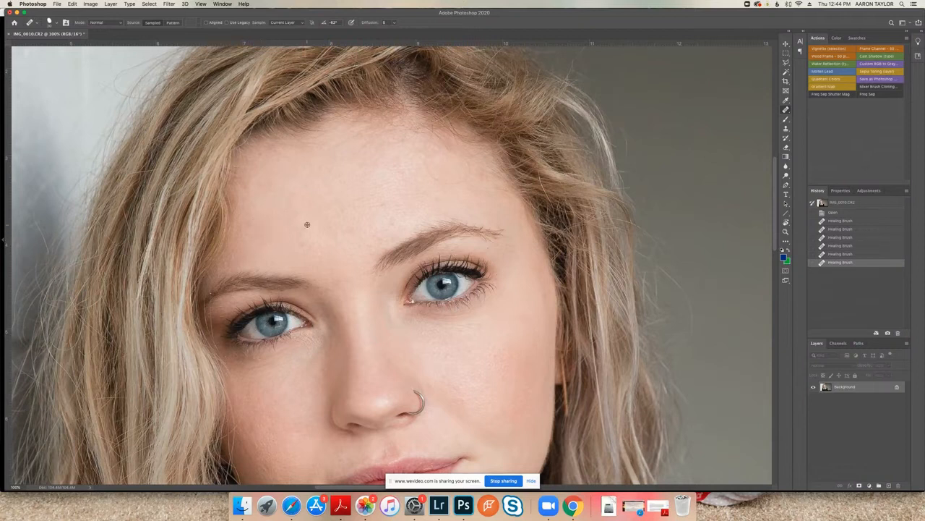
left_click(300, 217)
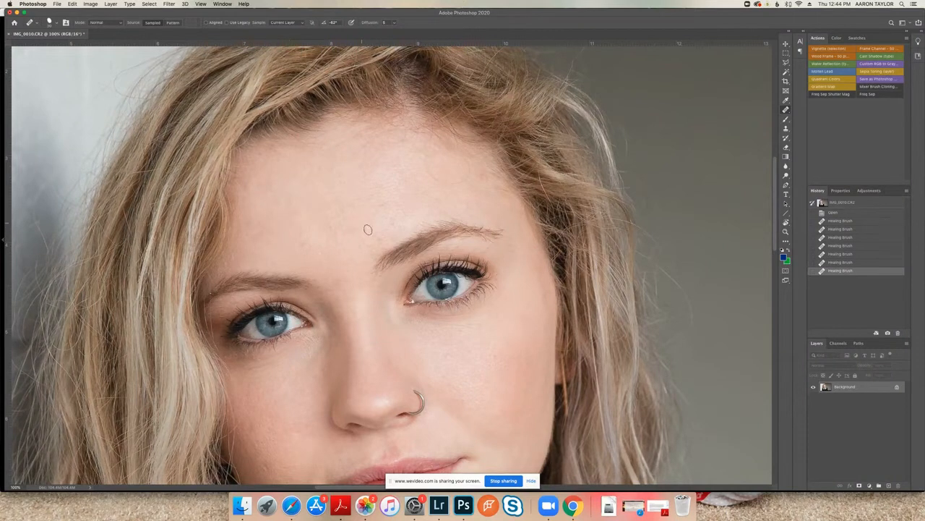
Heal the remaining spots above the right-hand eyebrow and along the upper middle of the forehead.
left_click(386, 228)
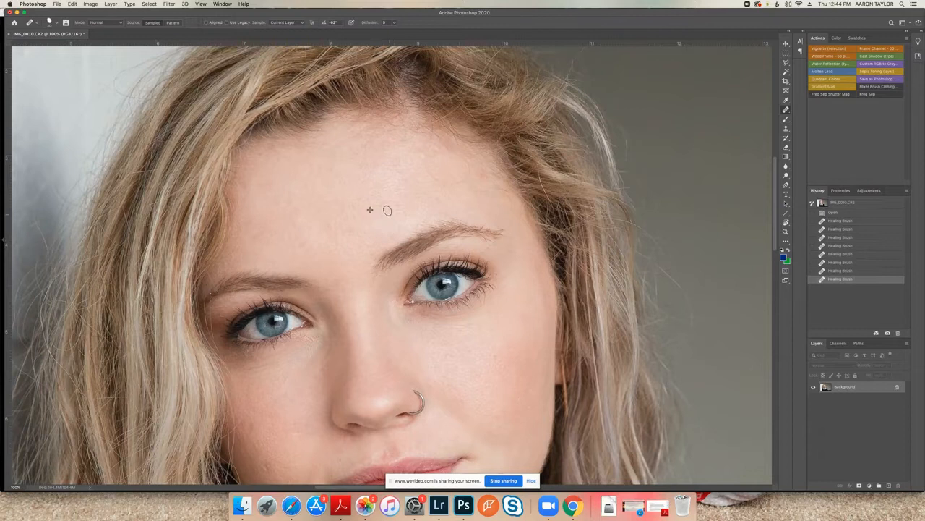
left_click(385, 201)
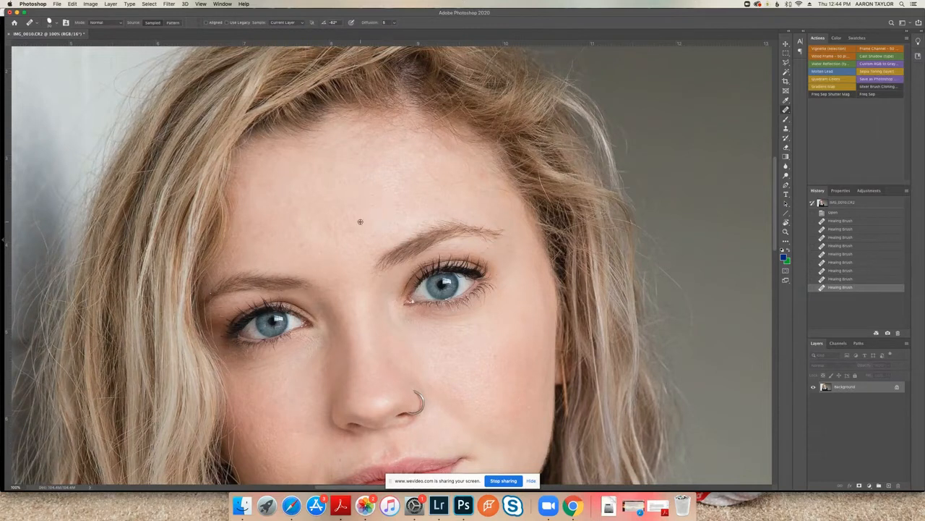
left_click(393, 205)
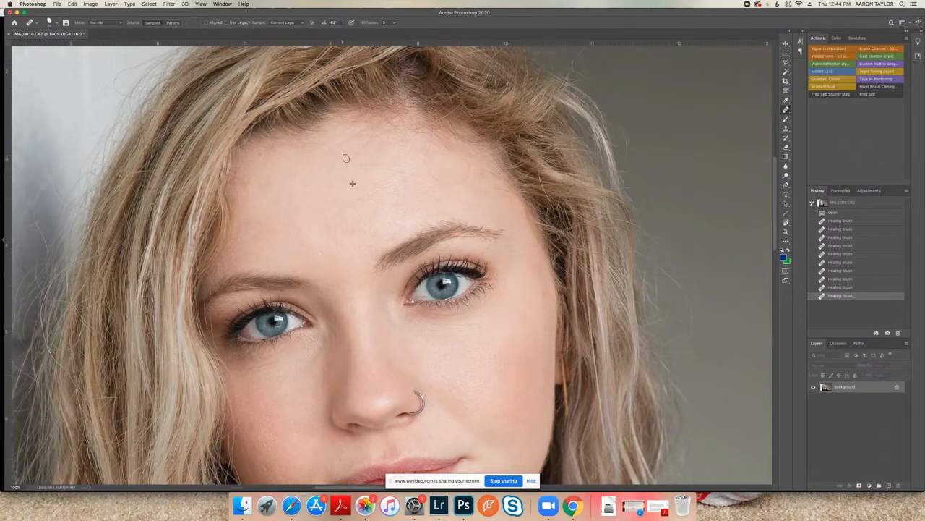
left_click(364, 147)
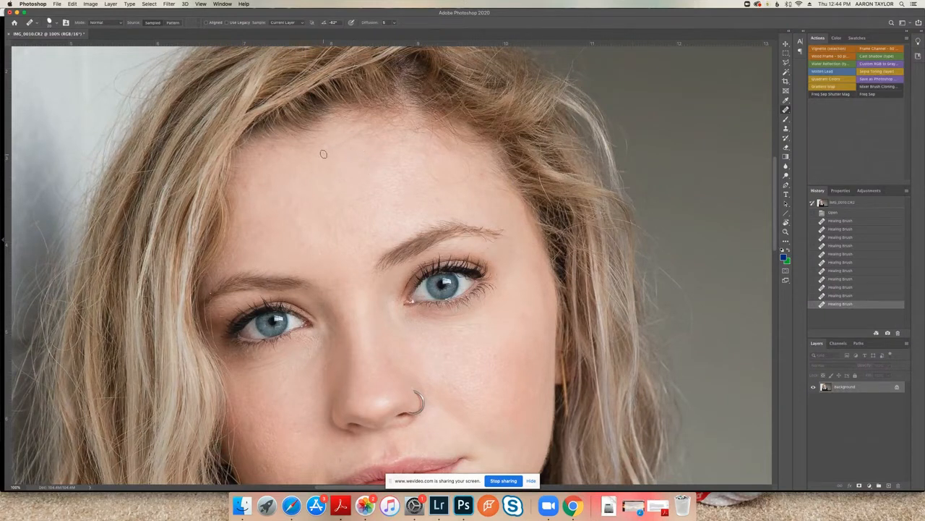
left_click(347, 141)
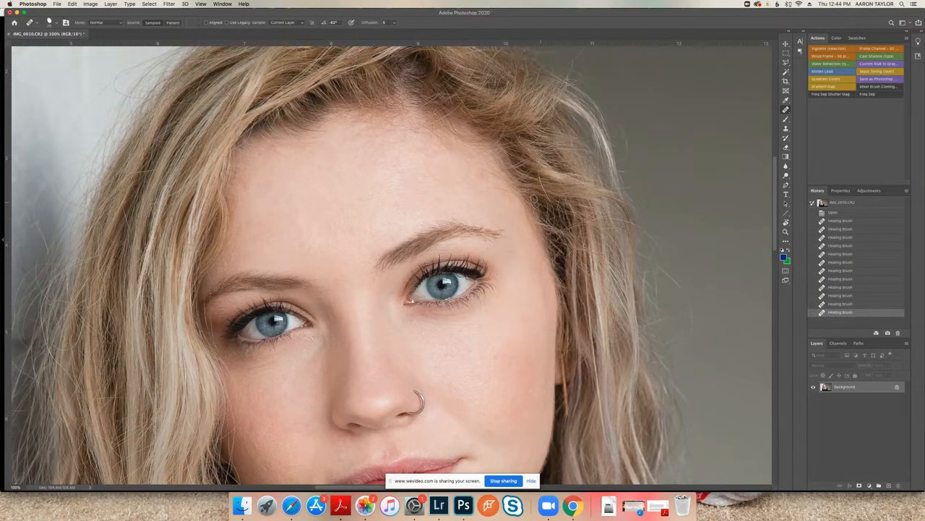
Sample clean skin and heal the spot on the forehead beside the right-hand hairline.
left_click(477, 156, "alt")
left_click_drag(480, 172, 477, 169)
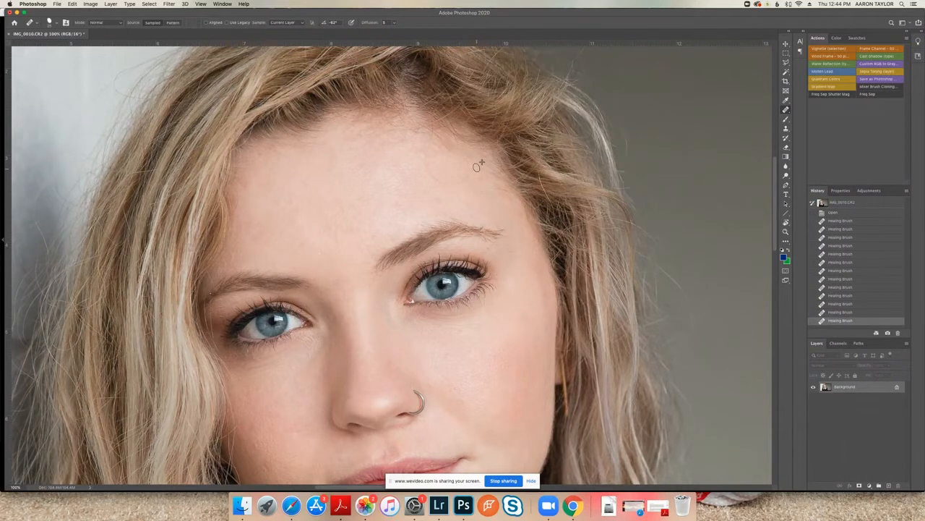
left_click(477, 167)
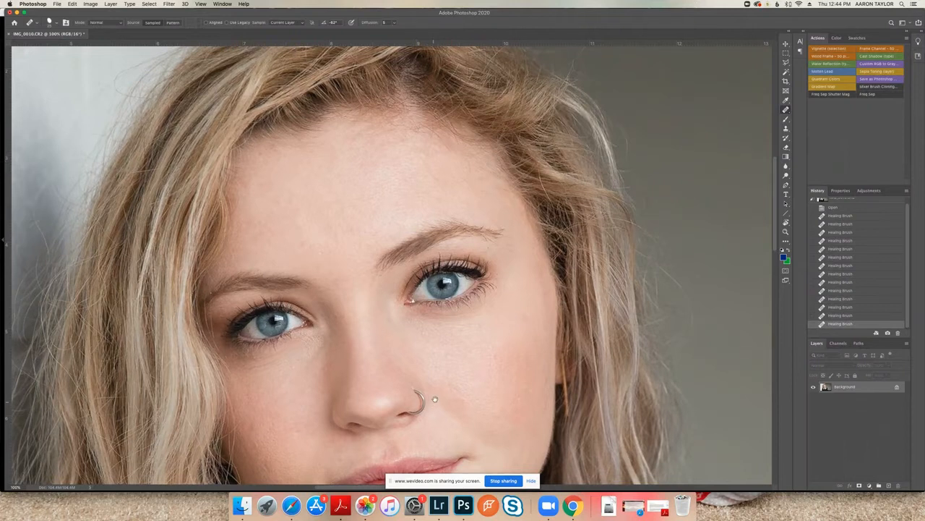
Heal the blemishes on the left-hand cheek and the skin between that cheek and the nose, using nearby skin as the source.
scroll(435, 398, "down", 5)
scroll(435, 398, "left", 1)
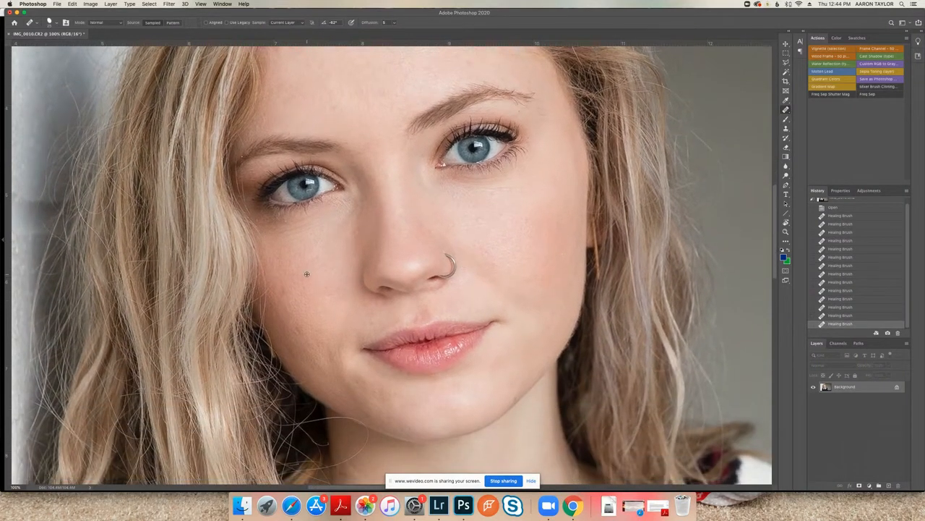
left_click(299, 282, "alt")
left_click(290, 286)
left_click(282, 290)
mouse_move(282, 290)
left_mouse_down()
mouse_move(322, 302)
mouse_move(332, 293)
left_mouse_up()
left_click(348, 242, "alt")
left_click_drag(357, 232, 355, 237)
Heal the marks on the right-hand cheek, from beside the nose out to the edge of the face.
left_click(507, 232, "alt")
left_click_drag(480, 221, 484, 219)
left_click(551, 261)
left_click(553, 245, "alt")
left_click(563, 253)
left_click(558, 257, "alt")
left_click_drag(561, 271, 559, 268)
Heal the spots around the chin and jaw and on the lower left-hand cheek.
left_click_drag(509, 381, 515, 395)
left_click(499, 392, "alt")
left_click_drag(376, 392, 375, 393)
left_click_drag(301, 333, 297, 329)
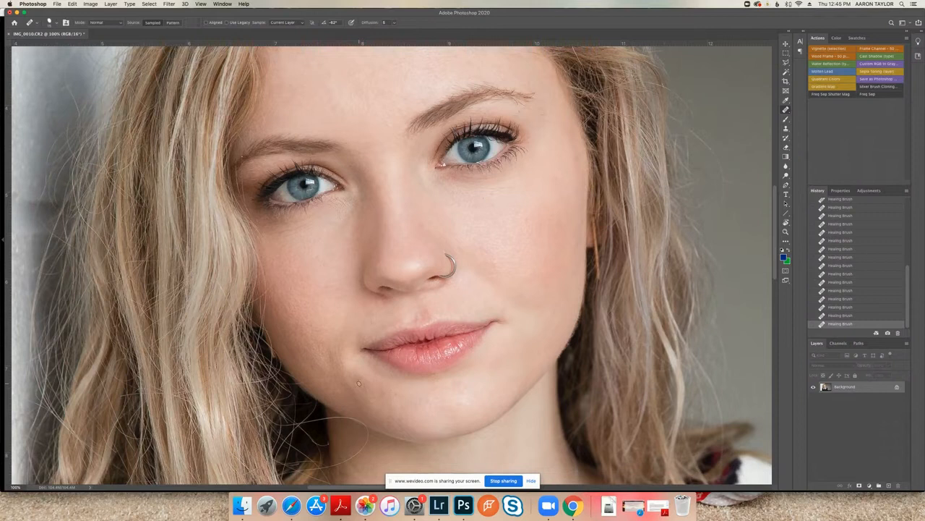
left_click_drag(396, 394, 394, 393)
Heal the skin at the temple just beyond the outer end of the right-hand eyebrow.
left_click_drag(561, 166, 482, 247)
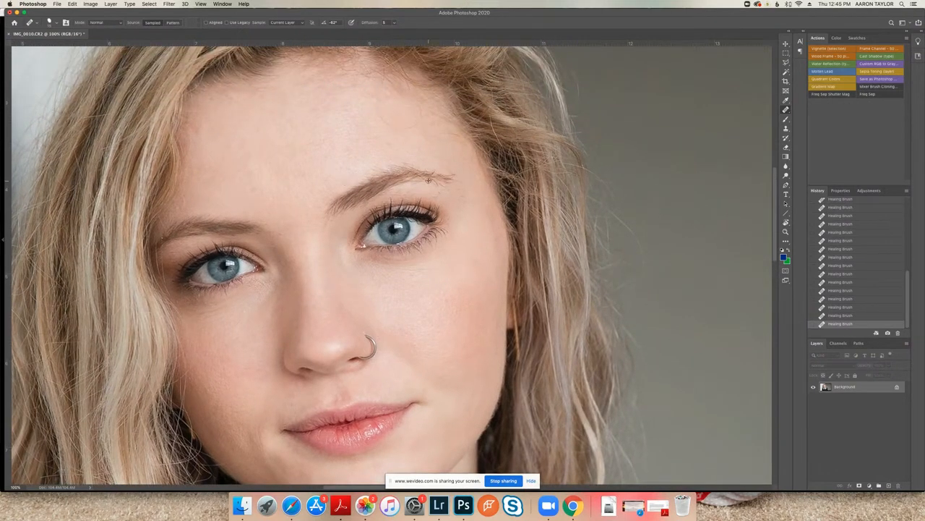
mouse_move(463, 203)
left_mouse_down()
mouse_move(472, 200)
mouse_move(465, 187)
left_mouse_up()
left_click(474, 217, "alt")
key("super+minus")
key("super+minus")
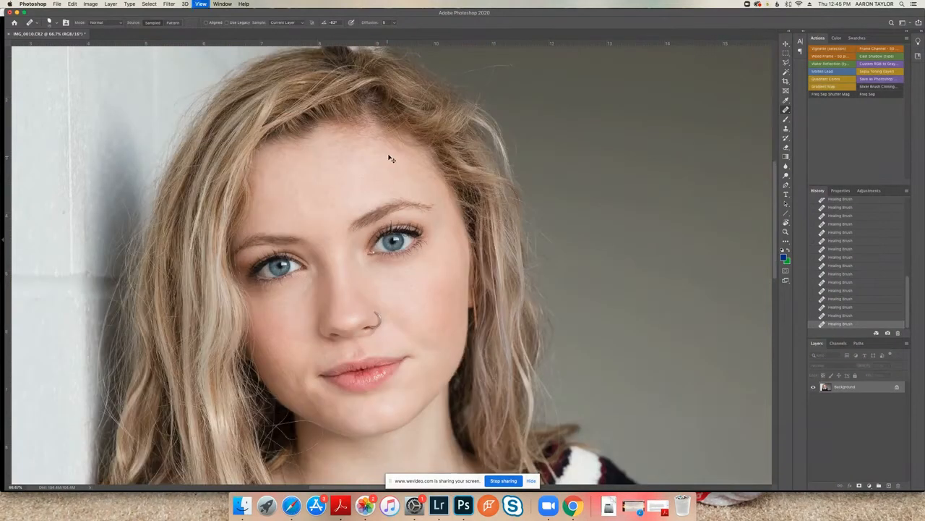
key("super+plus")
key("super+plus")
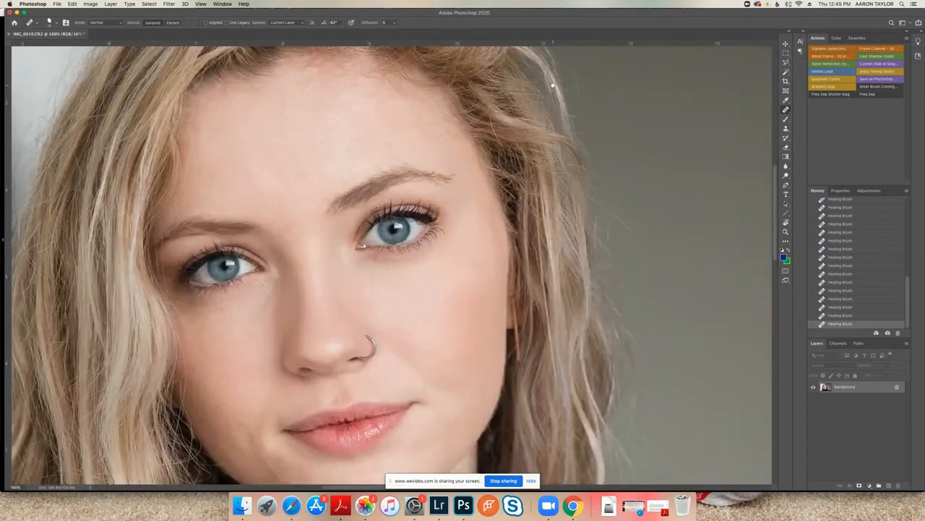
Remove the stray hair sticking out over the gray background near the top of the head.
scroll(434, 325, "up", 10)
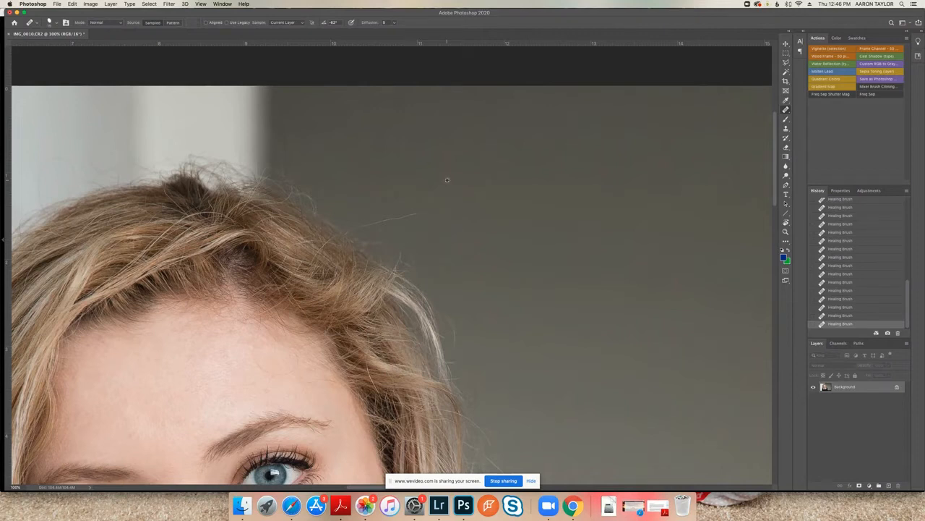
left_click_drag(419, 211, 376, 222)
key("super+0")
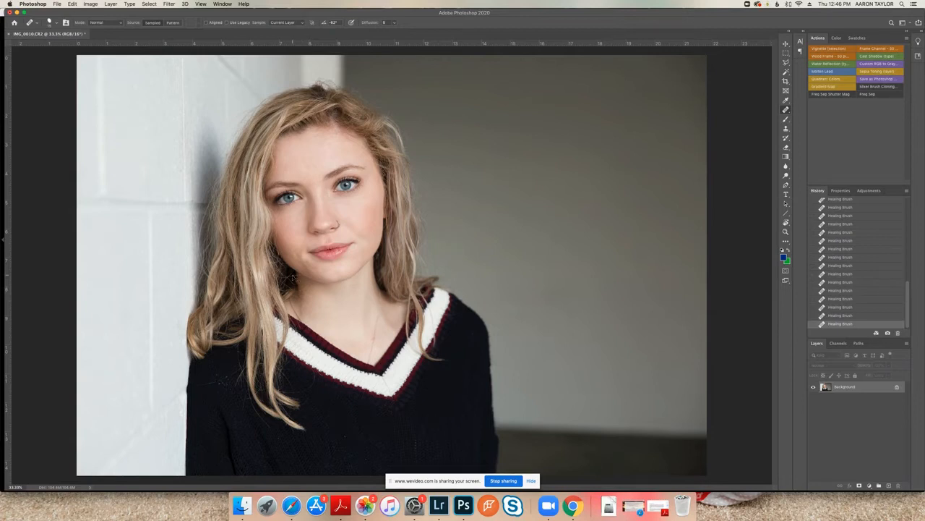
Heal the small spots on the neck and just below the jawline.
key("super+equal")
key("super+equal")
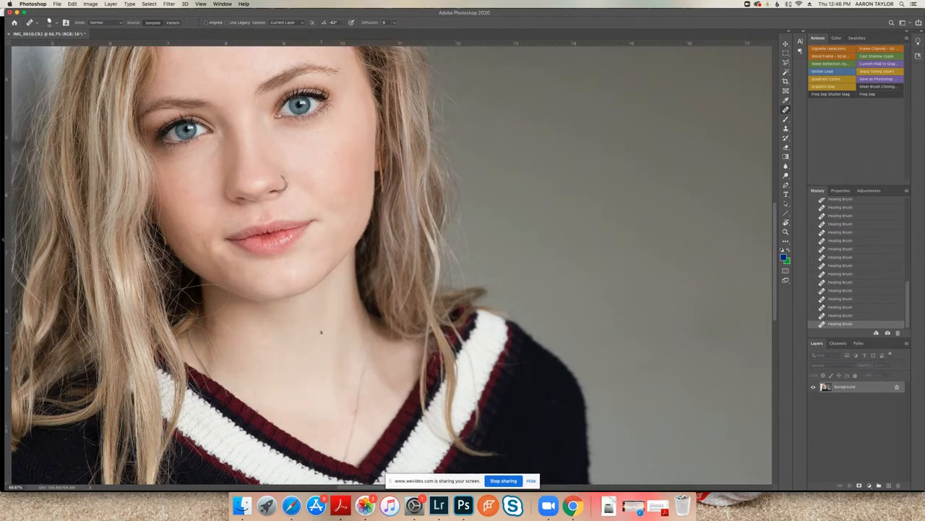
left_click(306, 372)
key("super+plus")
key("super+plus")
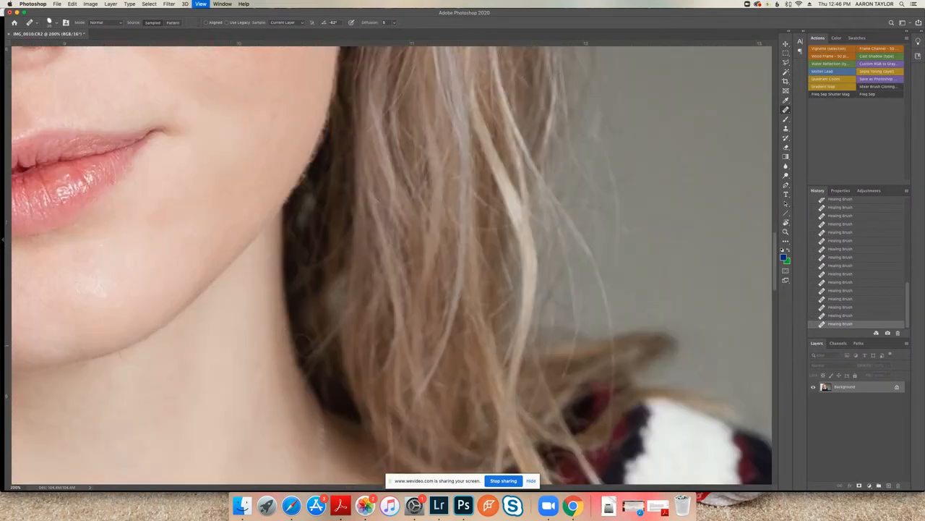
left_click(227, 350)
key("super+minus")
key("super+minus")
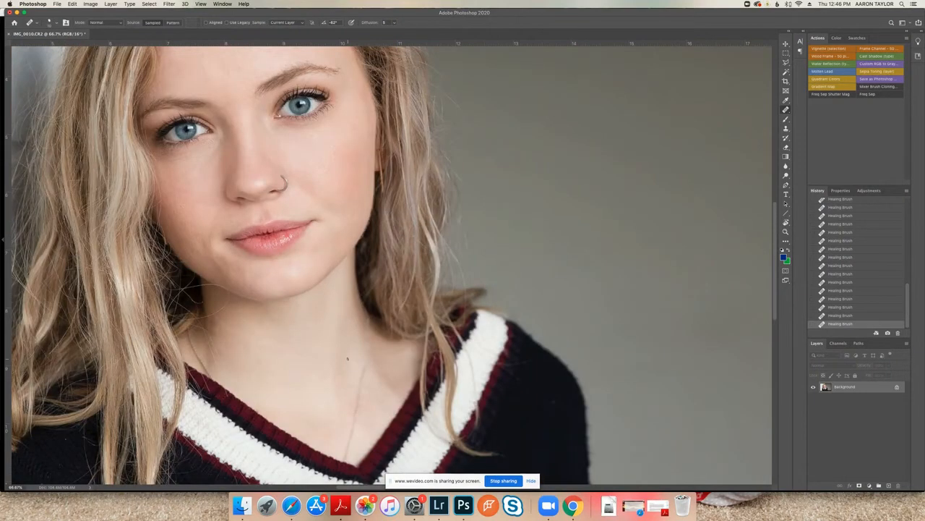
key("super+minus")
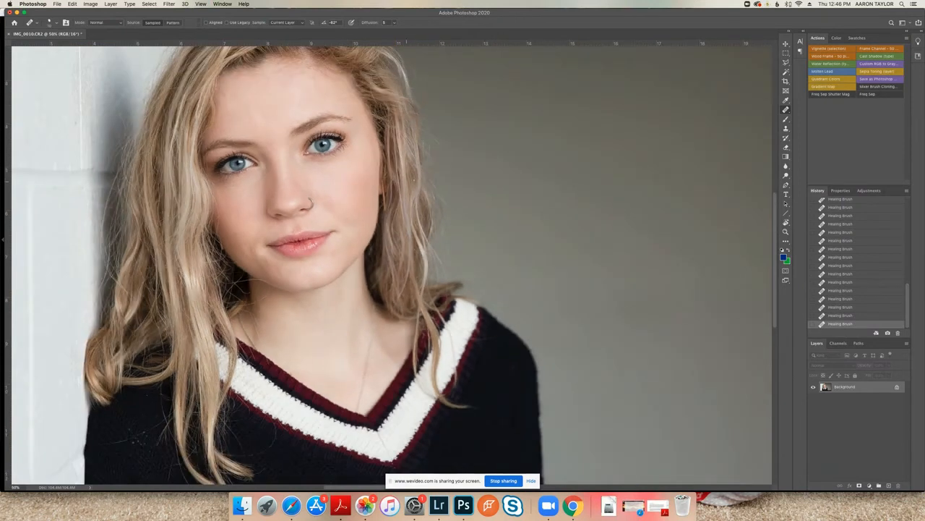
Lighten the shaded skin around the mouth, chin and right-hand eye using the History Brush in Screen mode at 2% flow.
left_click_drag(331, 140, 350, 209)
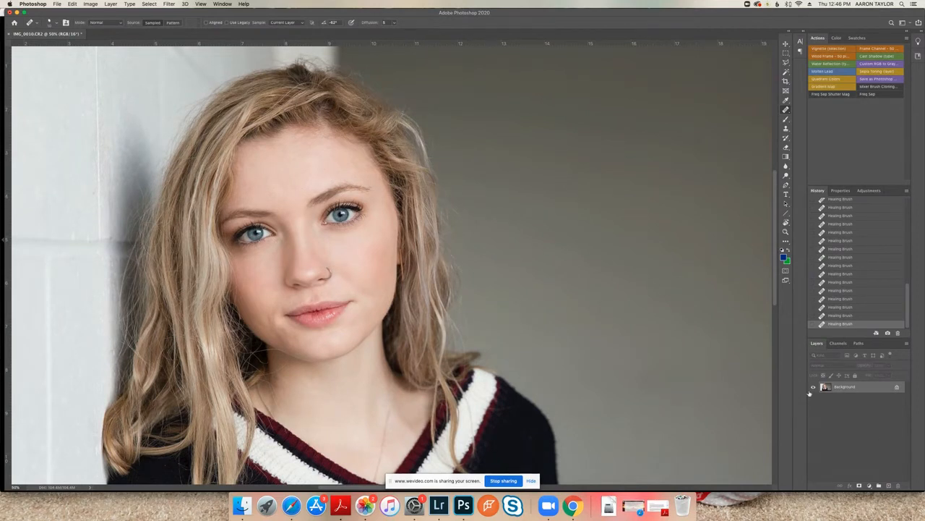
left_click(786, 138)
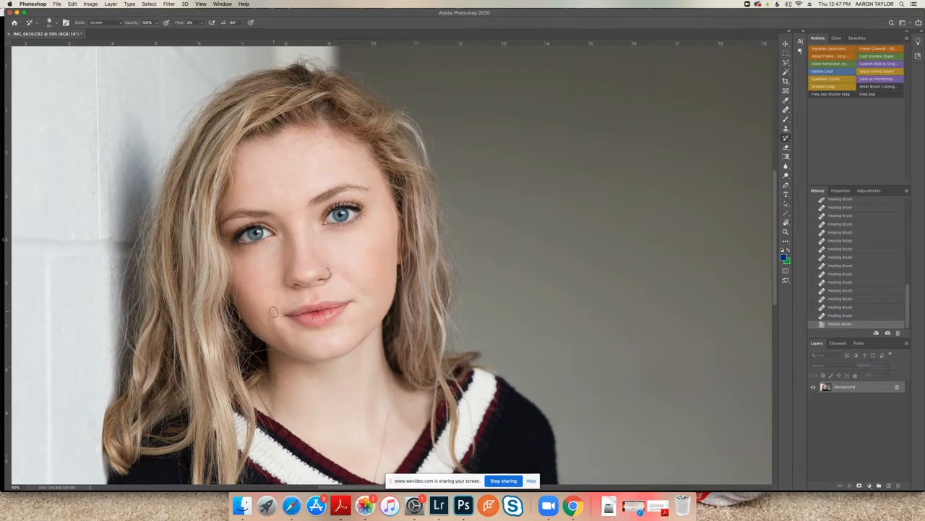
left_click(268, 306)
left_click_drag(288, 329, 302, 342)
left_click_drag(332, 230, 361, 231)
left_click_drag(351, 323, 313, 339)
left_click_drag(275, 302, 301, 340)
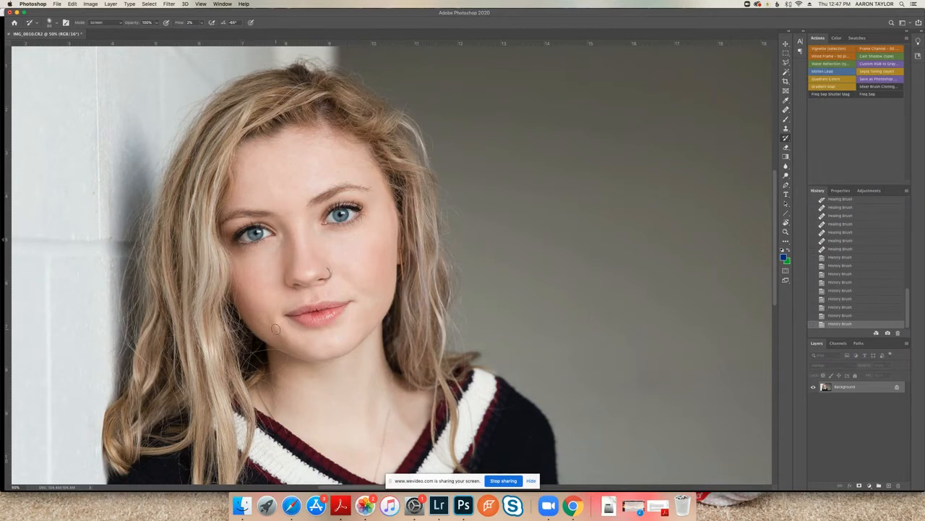
left_click_drag(275, 312, 284, 301)
left_click(311, 296)
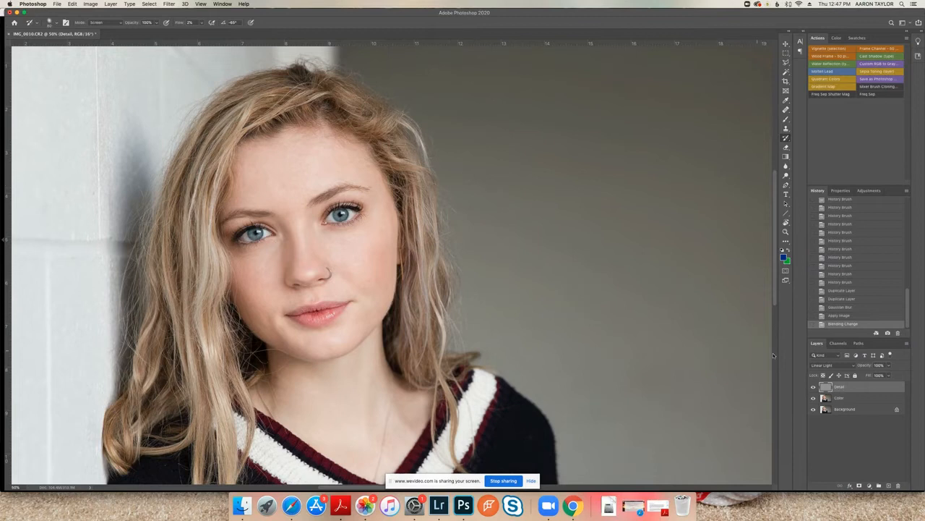
On the frequency separation's Color layer, blend the skin under the right-hand eye and from chin to left-hand cheek with the Mixer Brush.
left_click(842, 398)
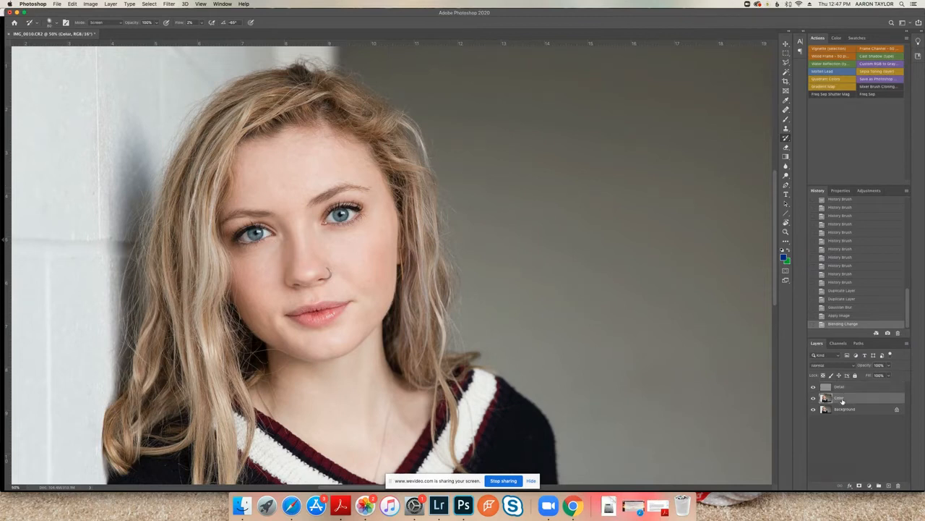
mouse_move(785, 119)
left_mouse_down()
mouse_move(799, 120)
mouse_move(802, 138)
left_mouse_up()
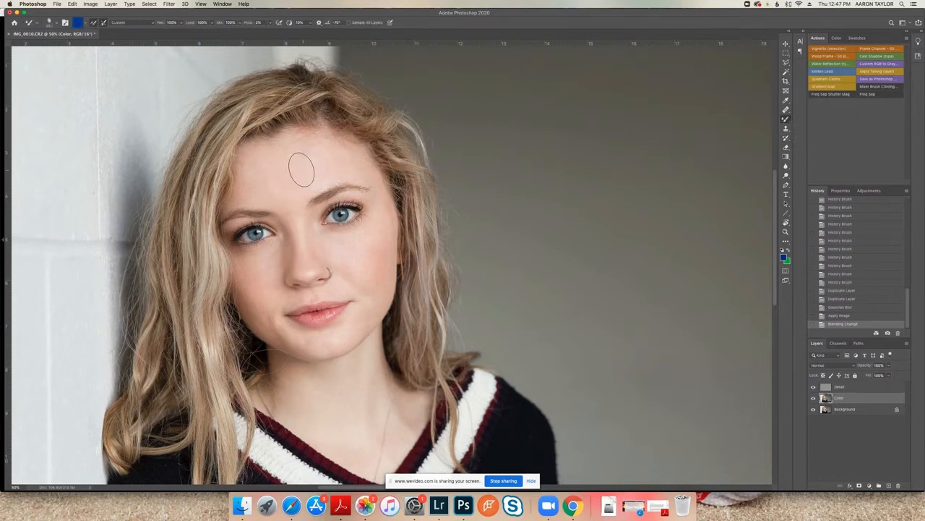
key("bracketleft")
key("bracketleft")
key("bracketleft")
mouse_move(337, 253)
left_mouse_down()
mouse_move(345, 262)
mouse_move(357, 251)
mouse_move(354, 260)
left_mouse_up()
mouse_move(332, 342)
left_mouse_down()
mouse_move(315, 343)
mouse_move(344, 335)
mouse_move(318, 342)
mouse_move(358, 315)
mouse_move(337, 335)
mouse_move(306, 344)
mouse_move(261, 274)
mouse_move(250, 274)
mouse_move(270, 297)
mouse_move(260, 268)
mouse_move(281, 298)
left_mouse_up()
Blend the skin around the lower face with a smaller Mixer Brush and the outer right-hand cheek with a larger one.
key("bracketleft")
key("bracketleft")
key("bracketleft")
mouse_move(273, 324)
left_mouse_down()
mouse_move(337, 342)
mouse_move(333, 336)
mouse_move(366, 310)
mouse_move(363, 323)
mouse_move(377, 315)
left_mouse_up()
key("bracketright")
key("bracketright")
key("bracketright")
key("bracketright")
mouse_move(385, 261)
left_mouse_down()
mouse_move(376, 276)
mouse_move(388, 248)
mouse_move(374, 250)
left_mouse_up()
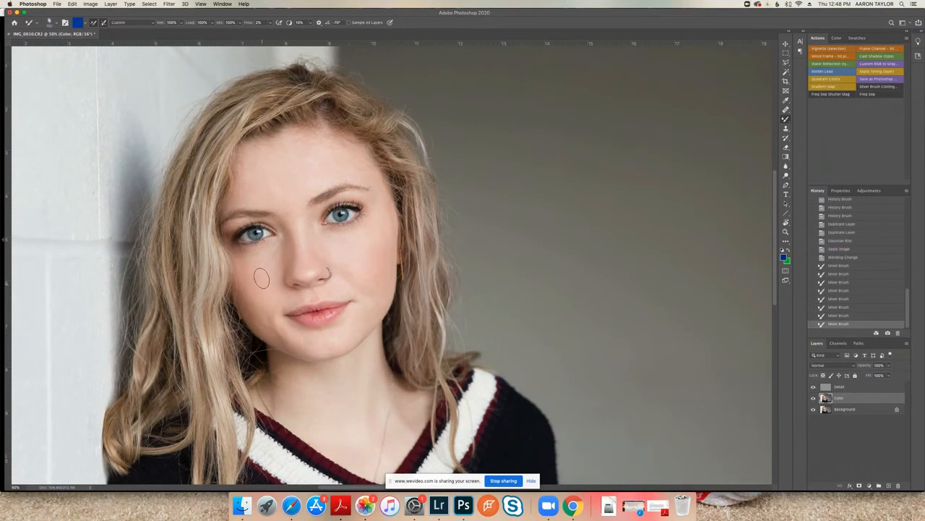
Blend the skin on the left-hand cheek, forehead, neck and upper chest with the Mixer Brush, and flatten the image.
left_click_drag(278, 258, 274, 266)
left_click_drag(337, 166, 325, 166)
left_click_drag(298, 399, 337, 430)
left_click_drag(391, 454, 402, 411)
left_click_drag(360, 451, 316, 418)
left_click(909, 346)
left_click(860, 448)
Heal the small spots between the eyebrows with the Healing Brush.
left_click(786, 109)
key("super+plus")
key("super+plus")
key("super+plus")
left_click_drag(172, 173, 466, 328)
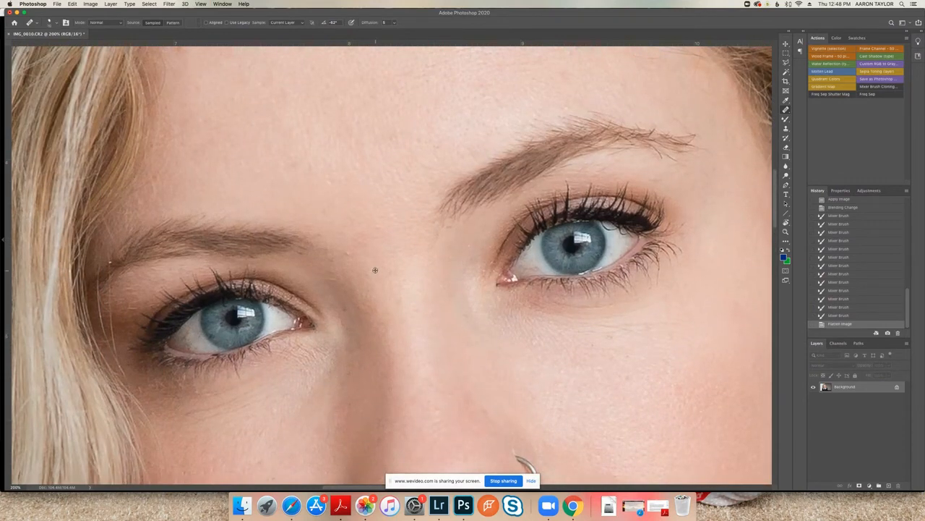
left_click(349, 253)
left_click(368, 233)
left_click(376, 229)
Heal the flaky spots and harsh highlights on the lips, mainly on the lower lip.
scroll(474, 370, "down", 10)
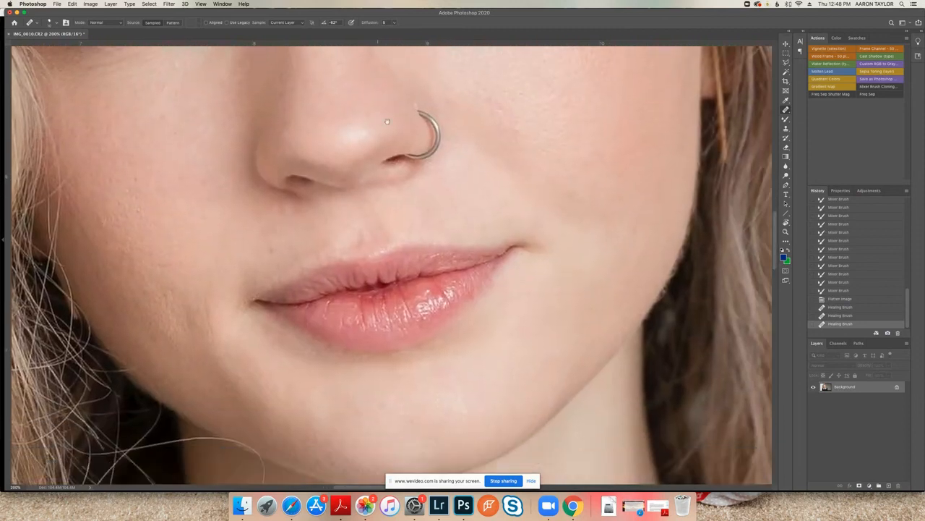
key("super+minus")
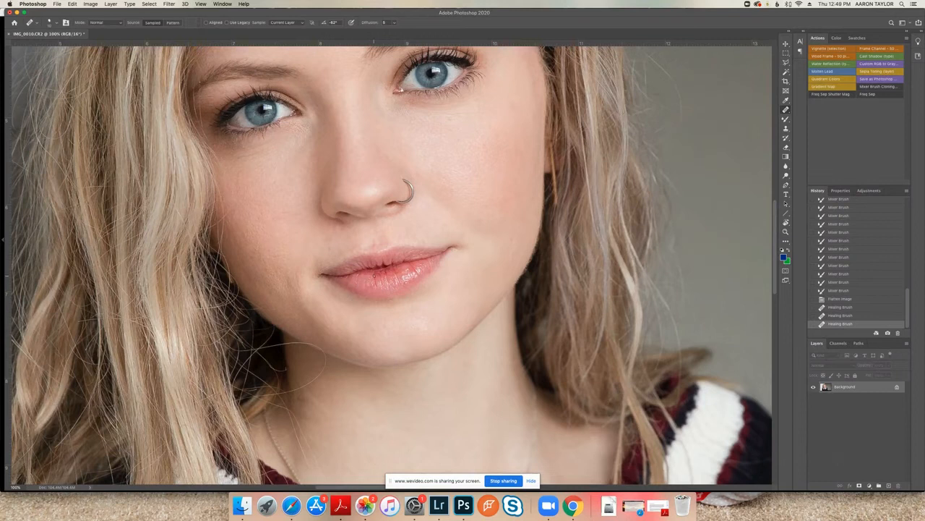
left_click(361, 292)
left_click(373, 283)
left_click(408, 277)
left_click(378, 282)
left_click(381, 287)
left_click(417, 281)
left_click(411, 270)
Heal the small blemishes in the white of the right-hand eye near its inner corner.
key("super+equal")
scroll(456, 292, "up", 10)
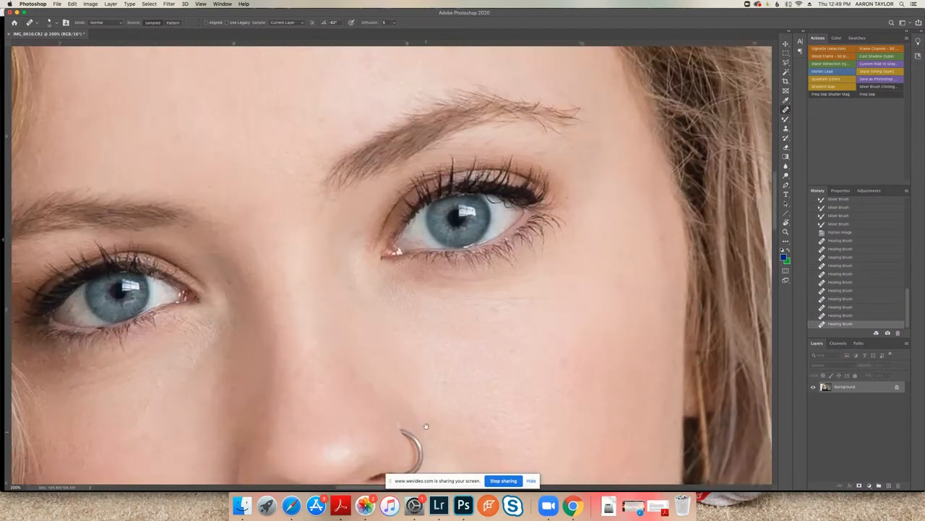
left_click(420, 245)
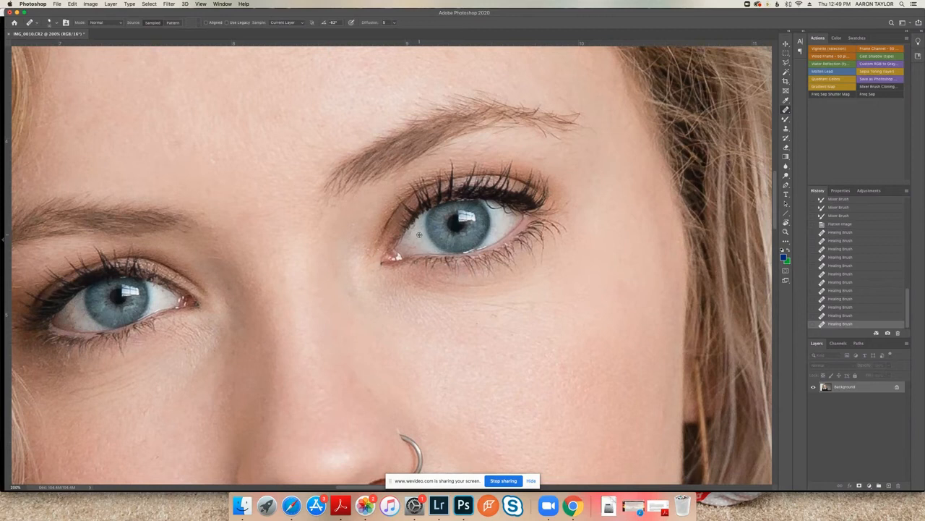
left_click(414, 242)
left_click(410, 246)
Brighten the irises of both eyes using the History Brush in Screen mode at 2% flow.
key("super+minus")
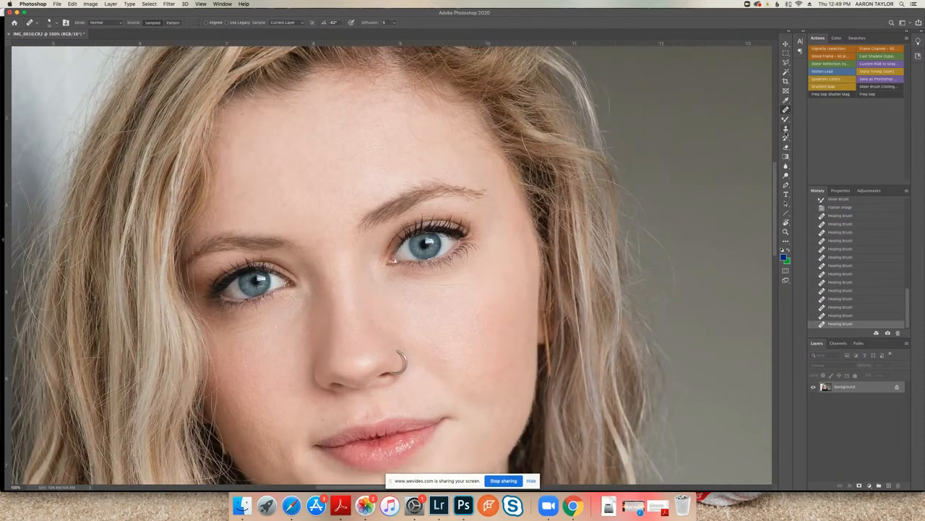
left_click(787, 138)
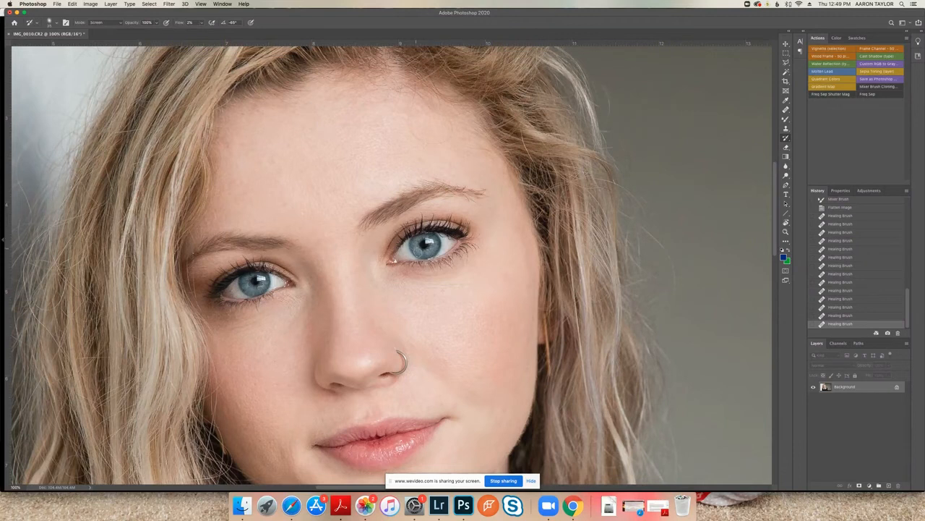
left_click(424, 247)
left_click(248, 289)
Duplicate the Background layer and sharpen the copy using Unsharp Mask with a radius of 1.5 pixels and threshold 0.
right_click(866, 387)
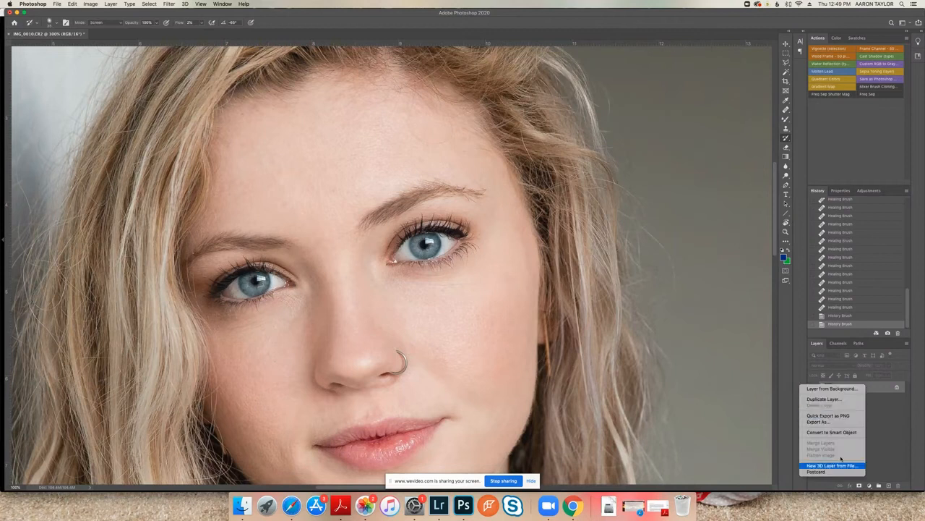
left_click(836, 399)
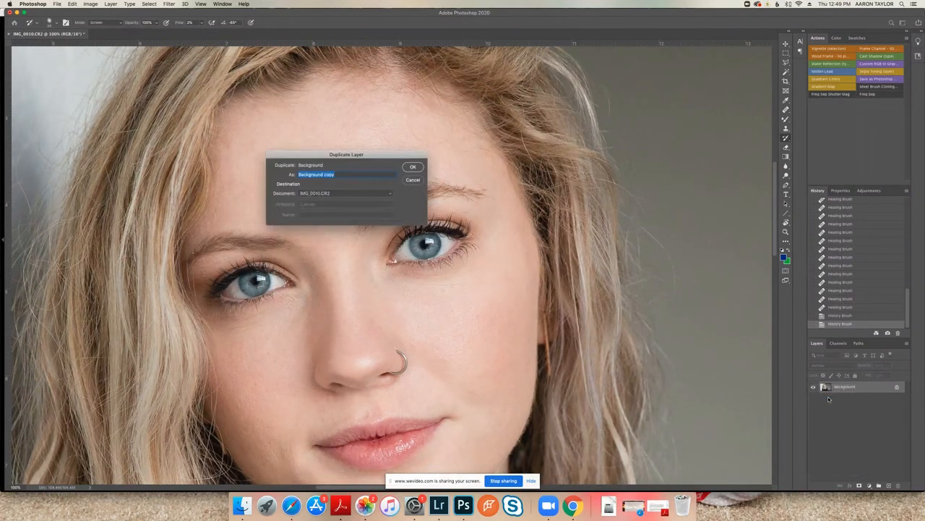
left_click(412, 166)
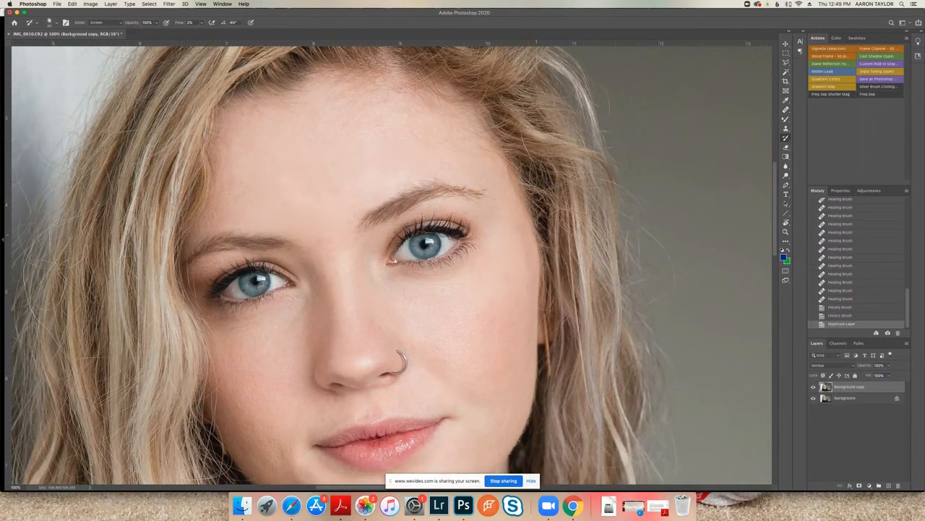
left_click(169, 4)
mouse_move(235, 130)
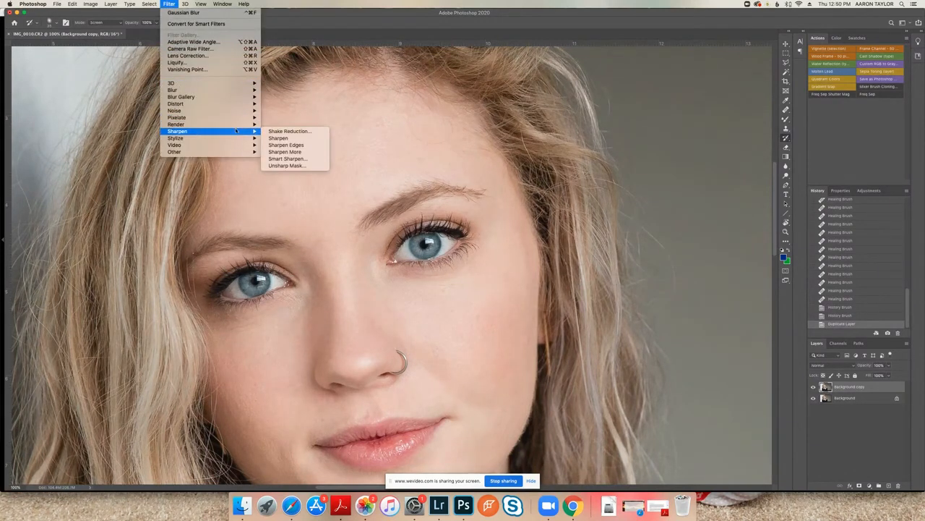
left_click(300, 166)
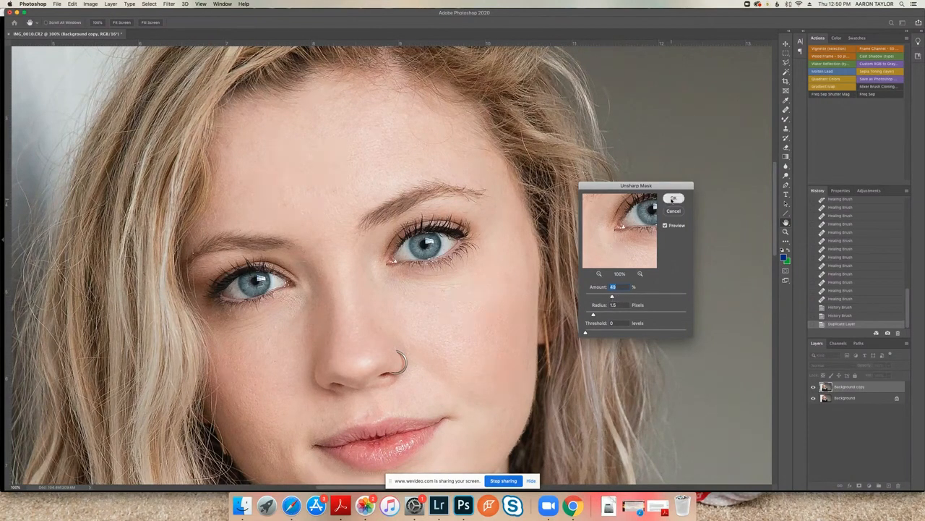
left_click(673, 198)
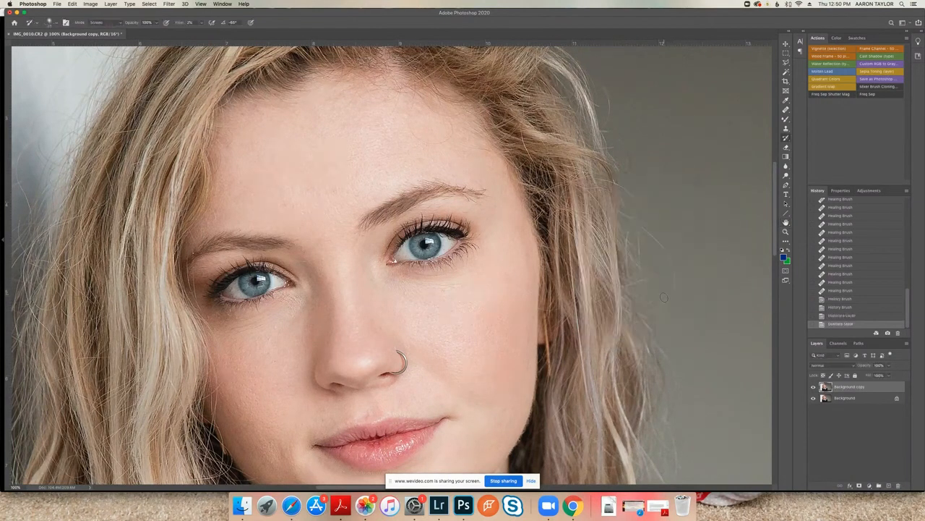
Add a black layer mask to the sharpened copy and paint white over both eyes with the Brush tool.
left_click(859, 485)
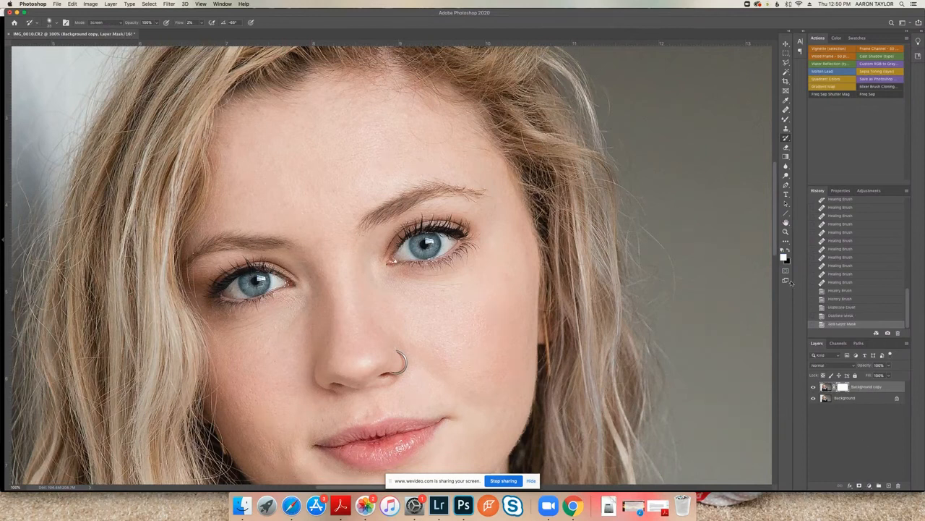
key("super+i")
left_click(786, 119)
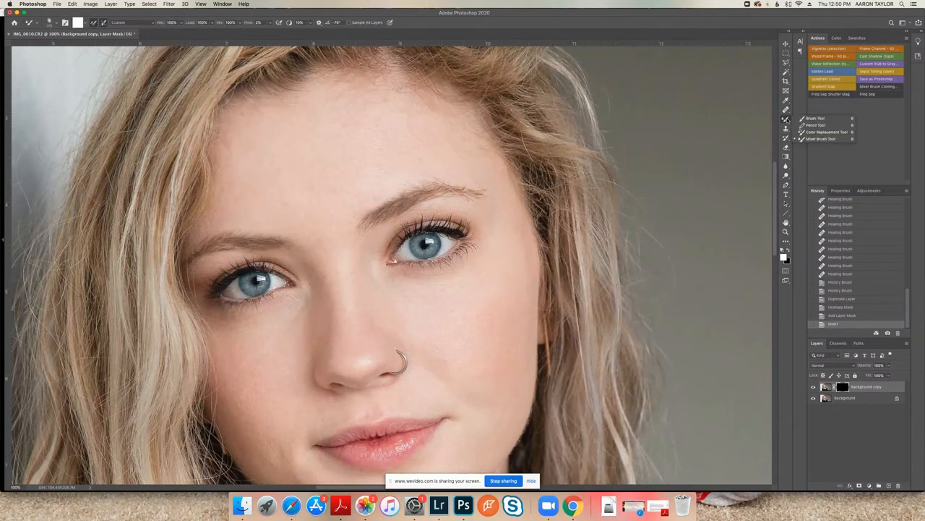
left_click(816, 118)
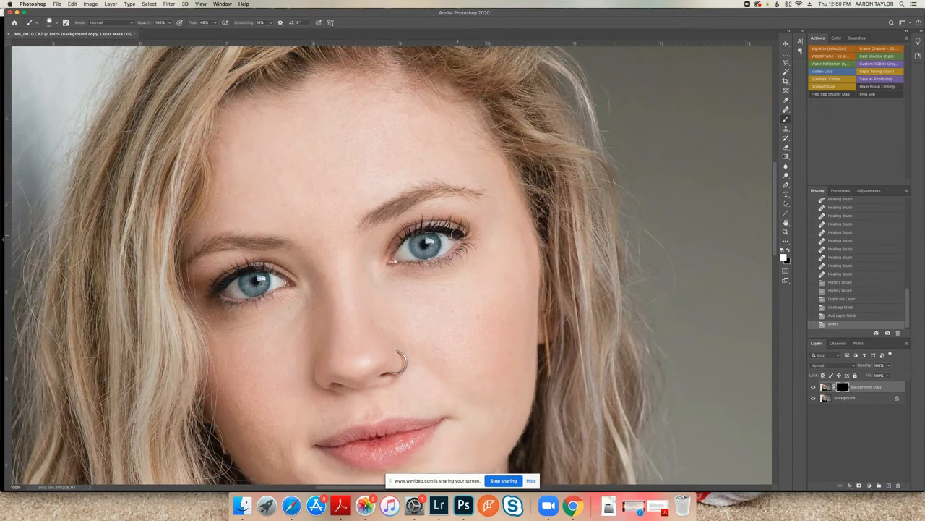
mouse_move(409, 234)
left_mouse_down()
mouse_move(457, 232)
mouse_move(421, 267)
mouse_move(411, 263)
mouse_move(427, 239)
left_mouse_up()
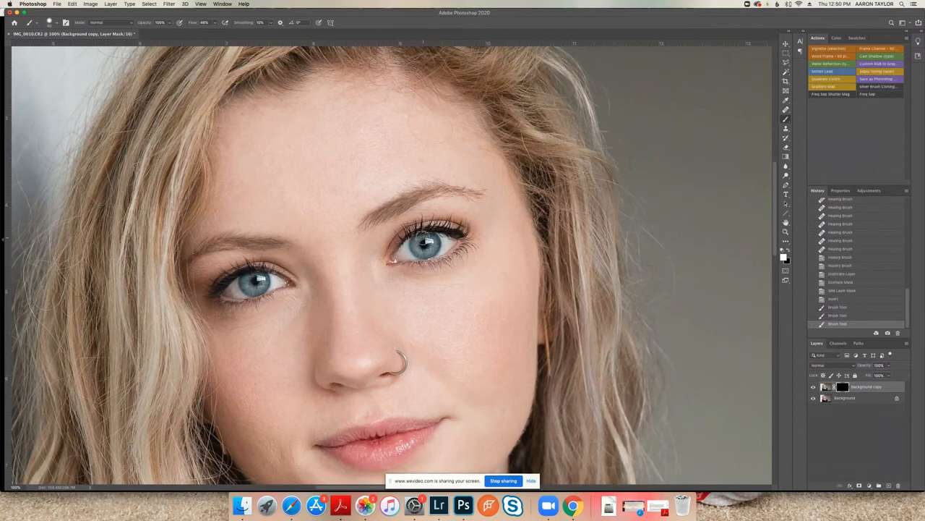
mouse_move(246, 285)
left_mouse_down()
mouse_move(257, 274)
mouse_move(237, 272)
mouse_move(209, 291)
mouse_move(283, 285)
mouse_move(230, 279)
left_mouse_up()
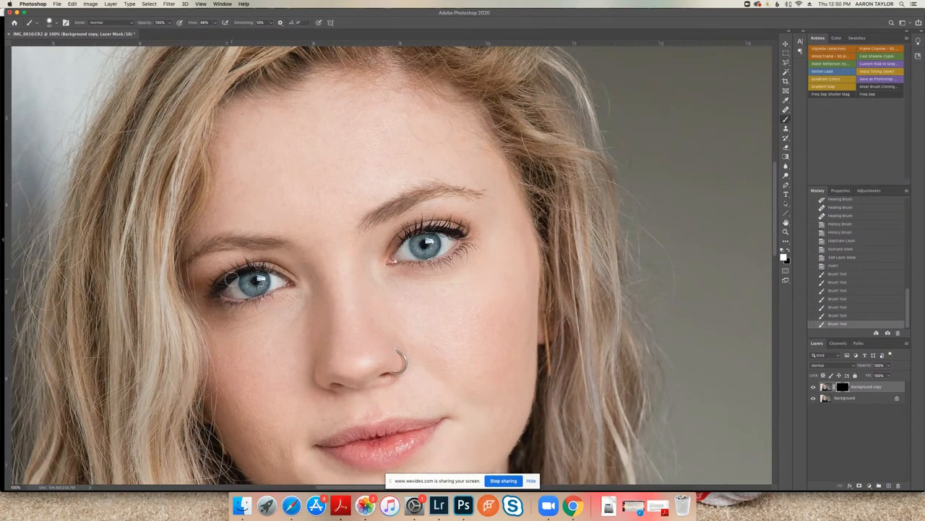
Compare the portrait with and without the eye sharpening by toggling the Background copy layer's visibility.
key("super+minus")
key("super+minus")
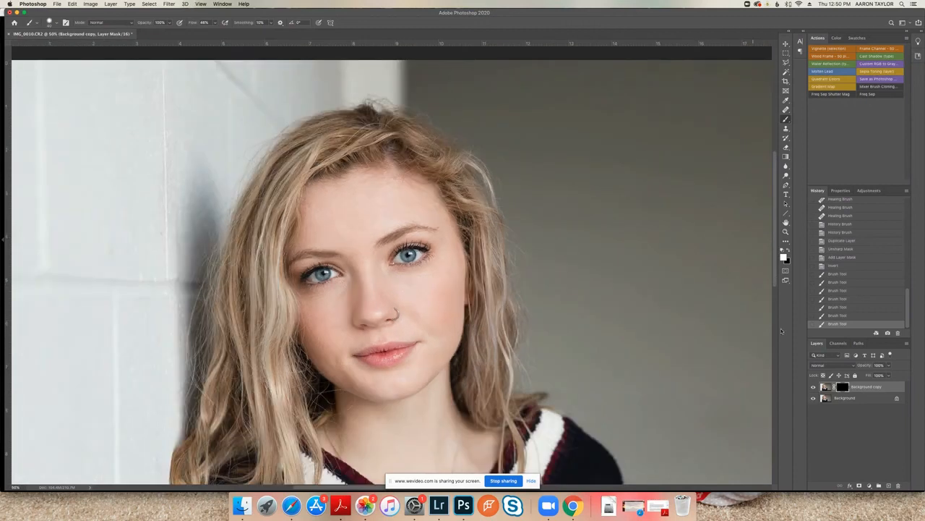
key("super+plus")
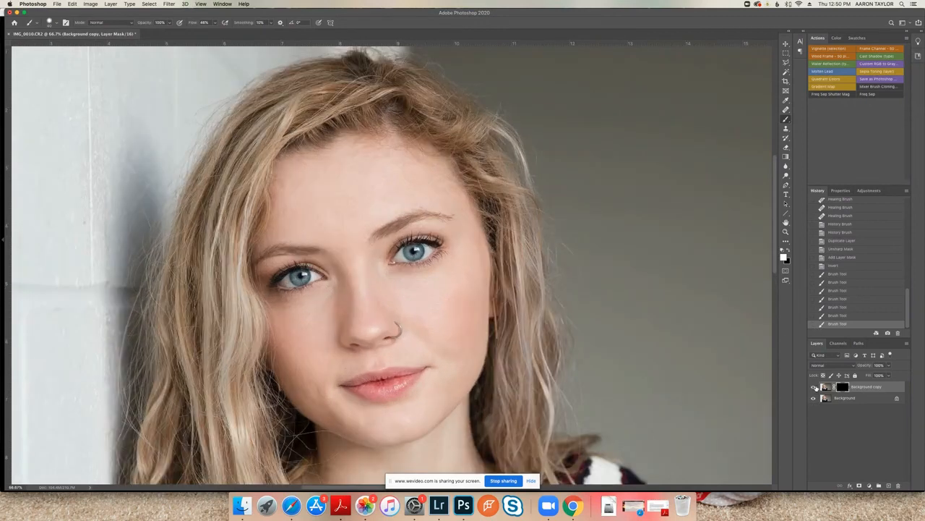
left_click(814, 388)
left_click(815, 387)
left_click(814, 388)
left_click(813, 388)
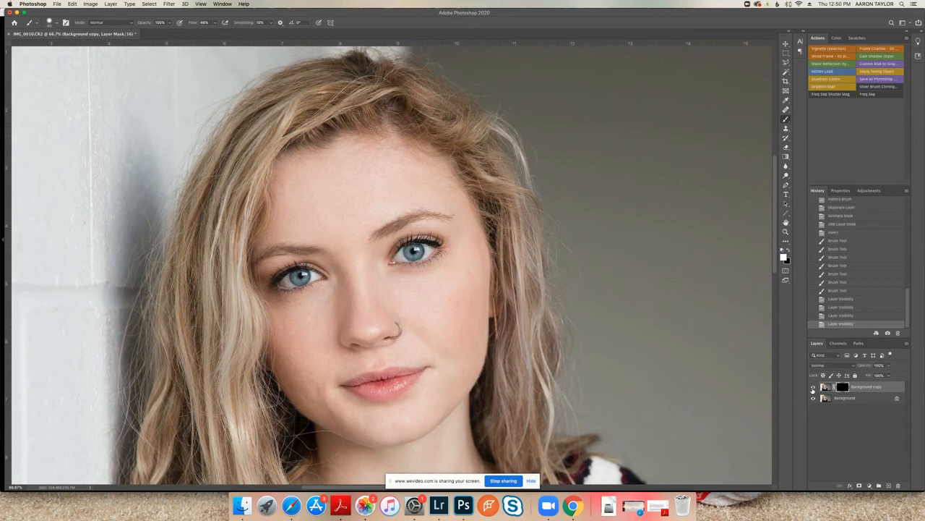
Flatten the image and save the retouched portrait.
left_click(907, 343)
left_click(839, 448)
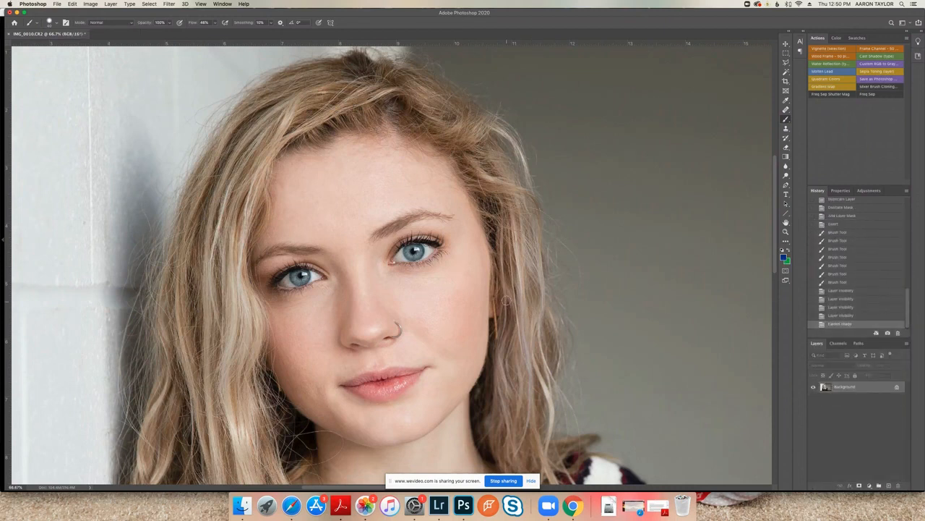
key("super+s")
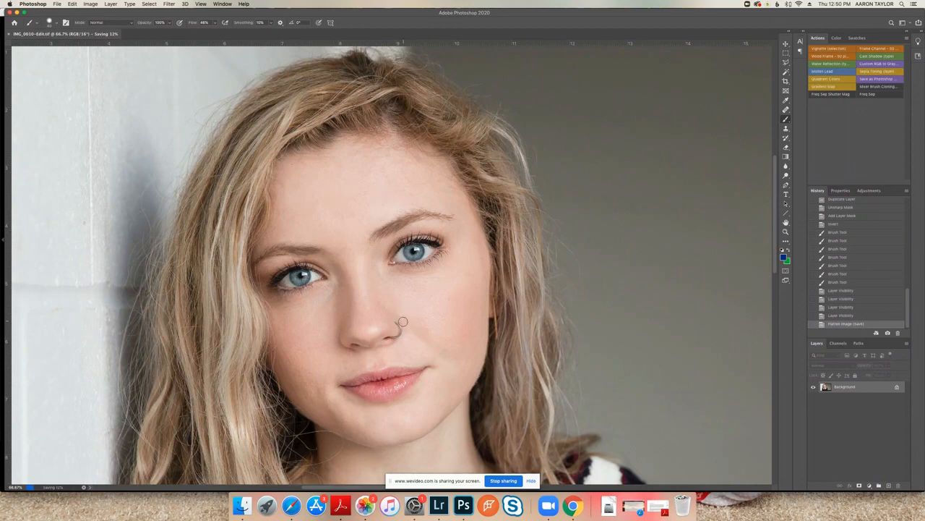
Switch to Lightroom Classic and compare the retouched IMG_0010-Edit.tif with the original IMG_0010.CR2 at a closer zoom.
left_click(439, 505)
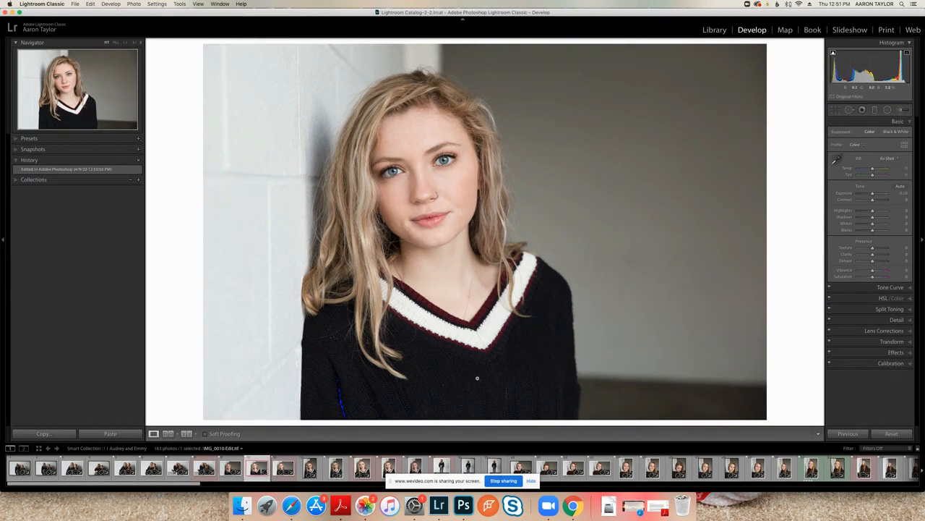
key("super+equal")
key("super+equal")
key("super+minus")
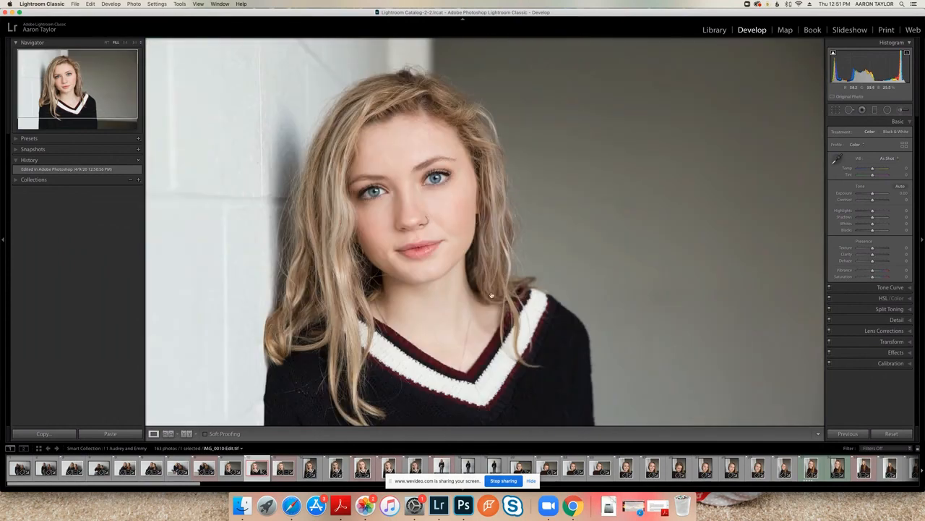
key("Right")
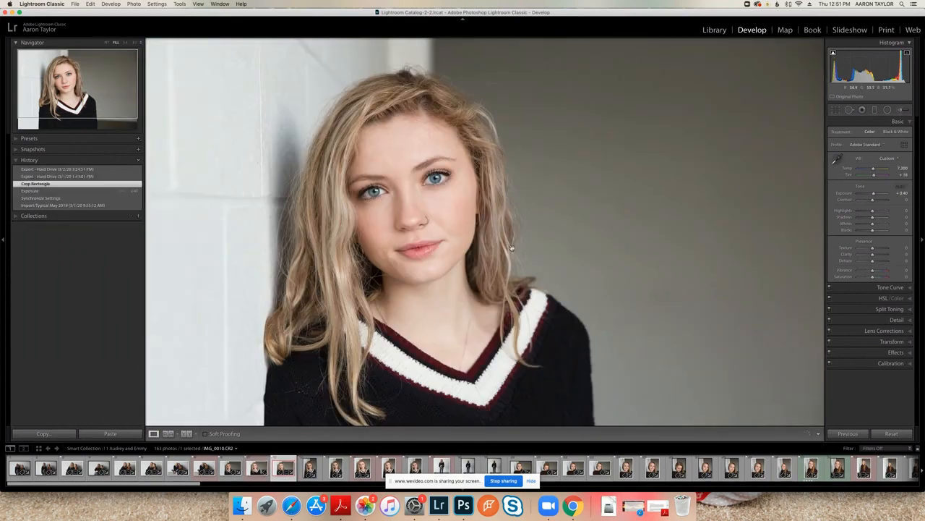
key("Left")
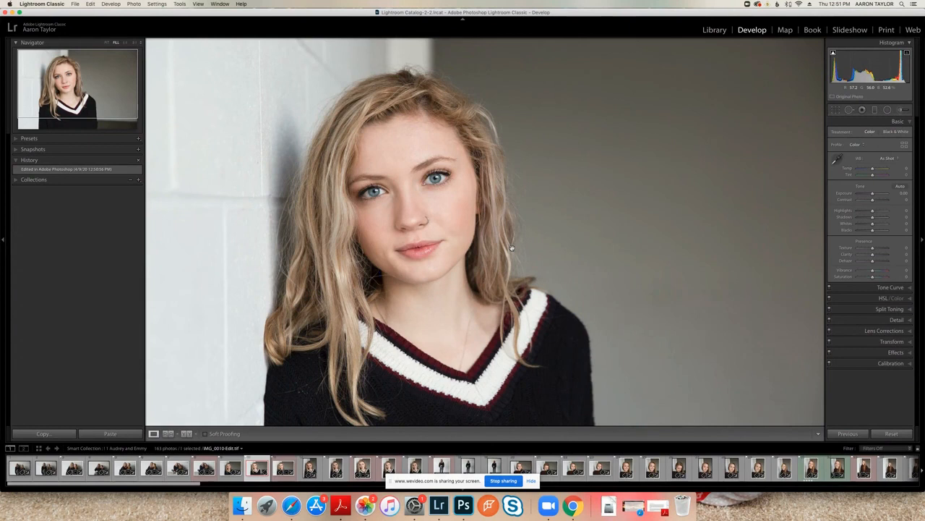
key("Right")
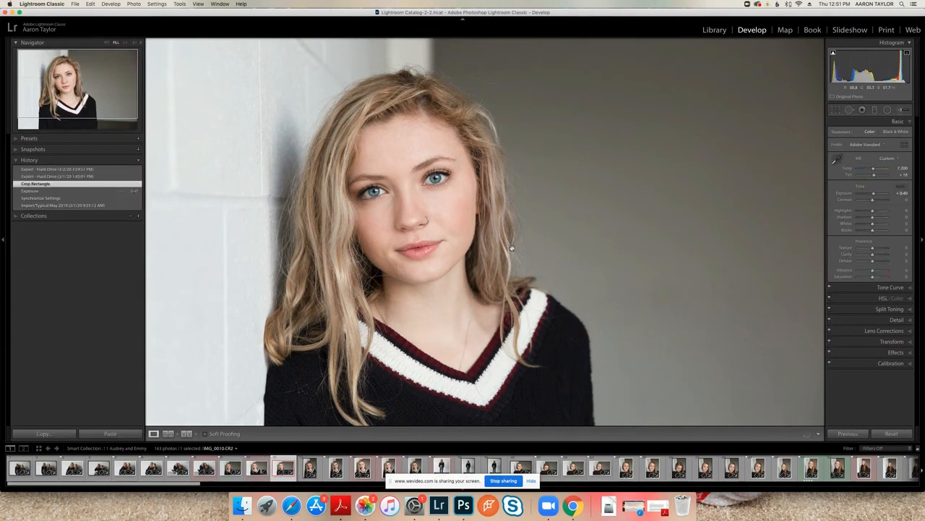
key("Left")
key("Right")
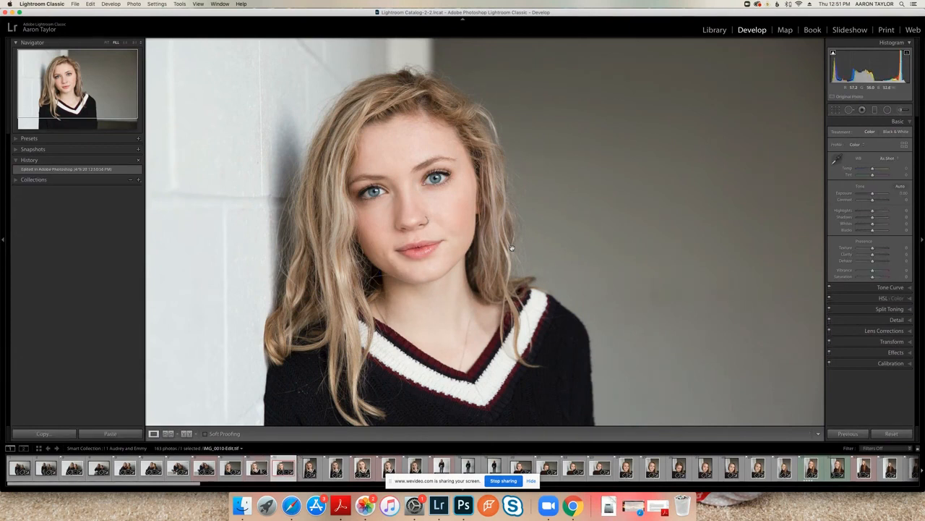
key("Left")
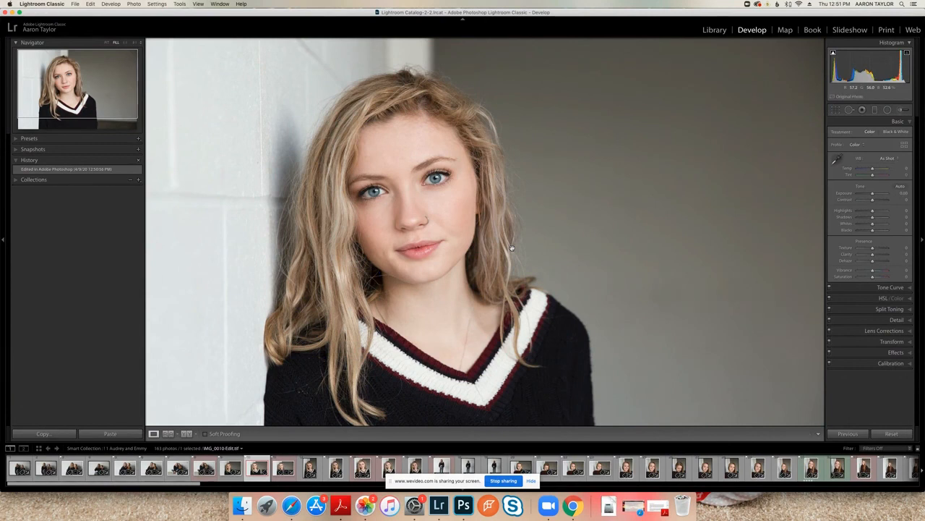